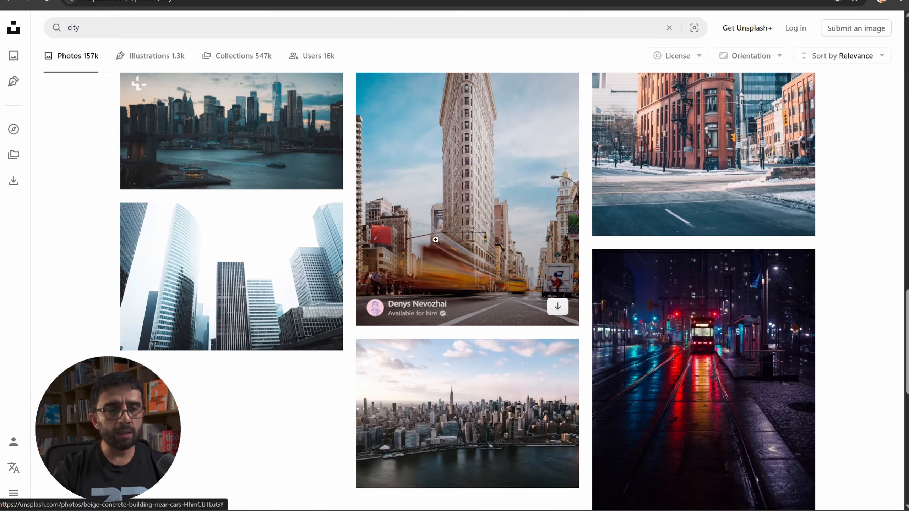
- Open the tall Flatiron building photo from the city search results and download it in Medium size (1920 x 3030)
{"action": "scroll", "coordinate": [504, 160], "scroll_direction": "up", "scroll_amount": 3}
{"action": "left_click", "coordinate": [452, 180]}
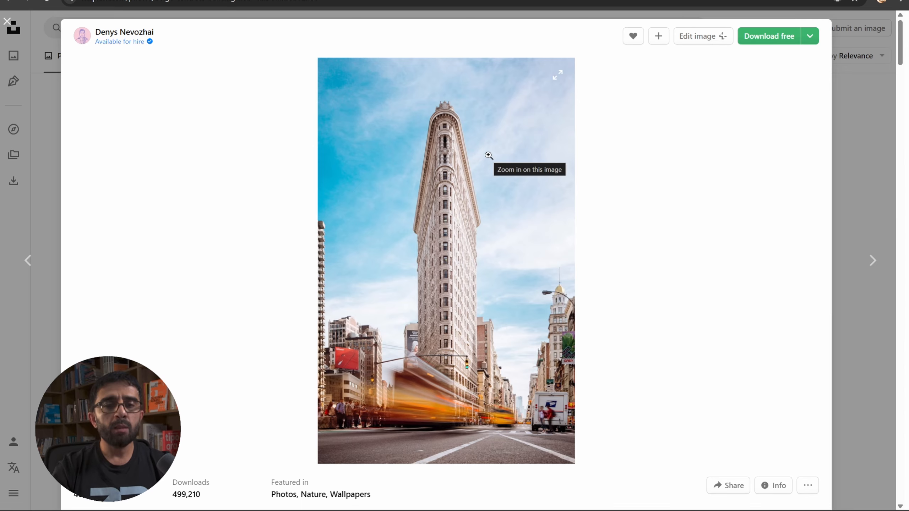
{"action": "left_click", "coordinate": [810, 36]}
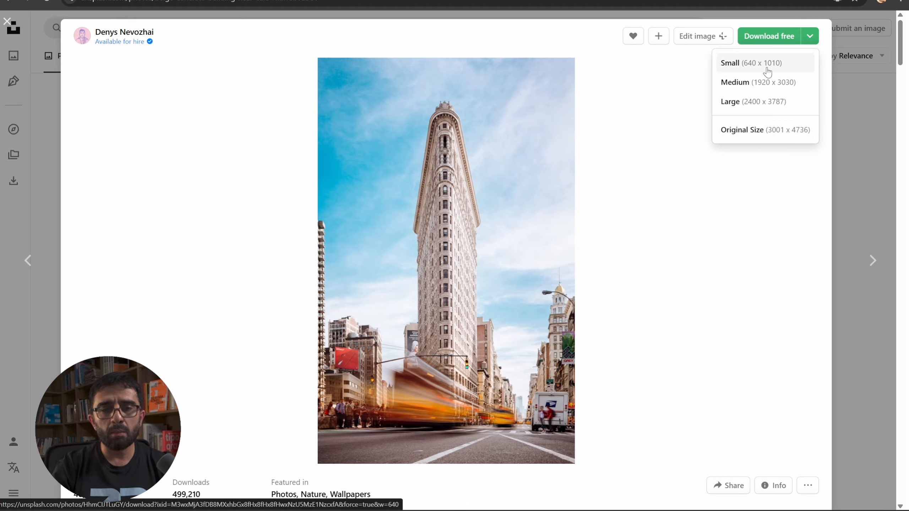
{"action": "left_click", "coordinate": [781, 86]}
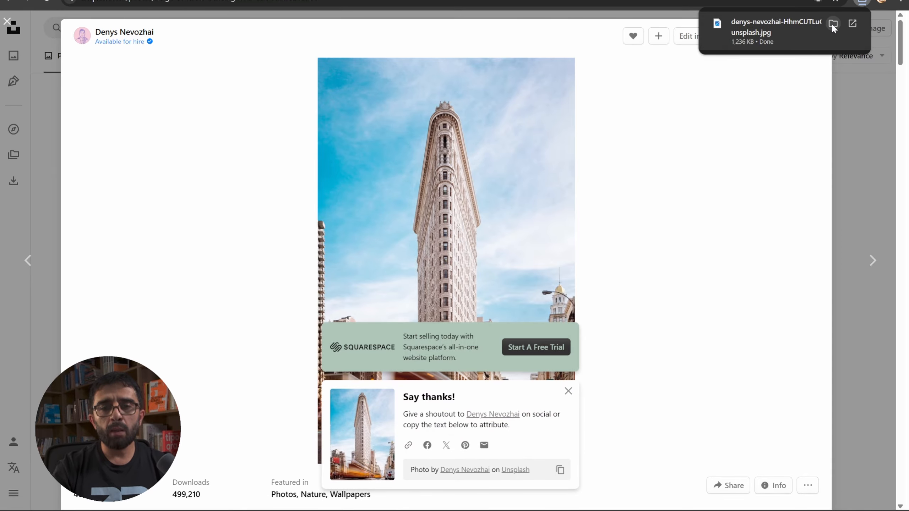
- Open the downloaded building photo in Photoshop from its Downloads folder, and close the document again
{"action": "left_click", "coordinate": [833, 25]}
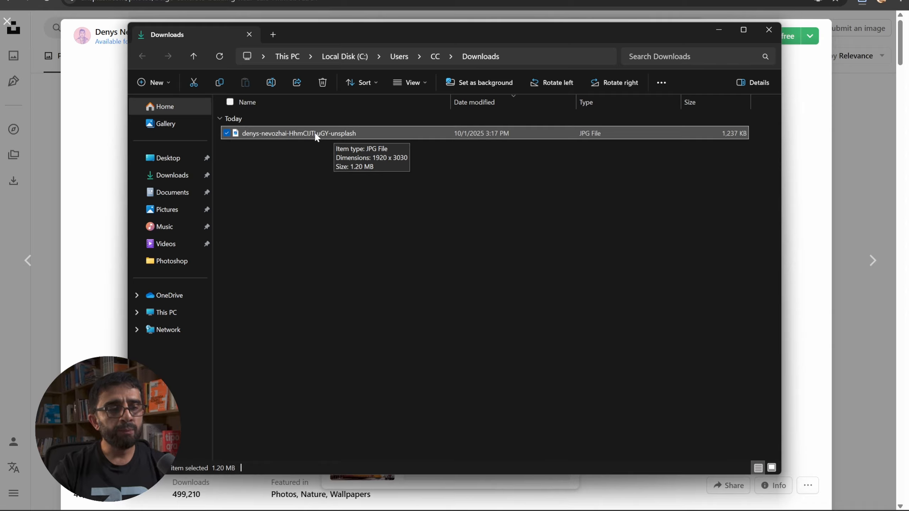
{"action": "left_click_drag", "start_coordinate": [315, 136], "coordinate": [385, 313]}
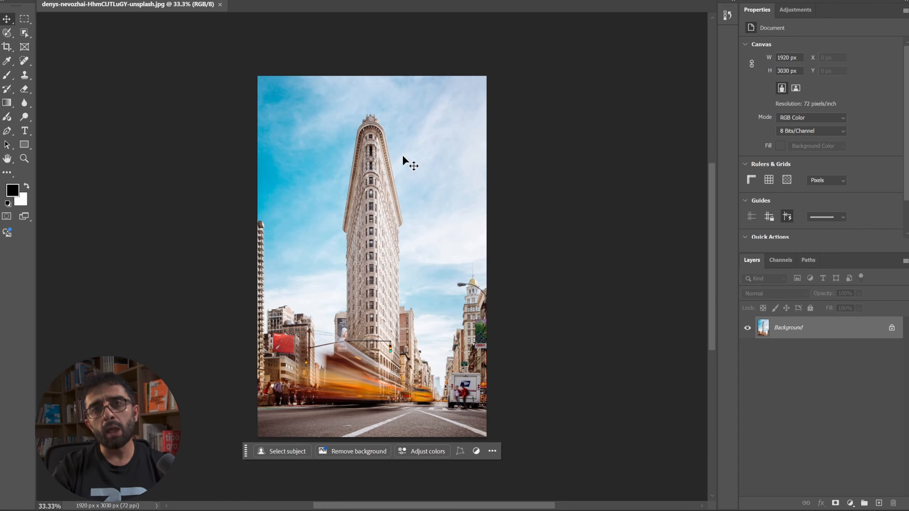
{"action": "left_click", "coordinate": [220, 5]}
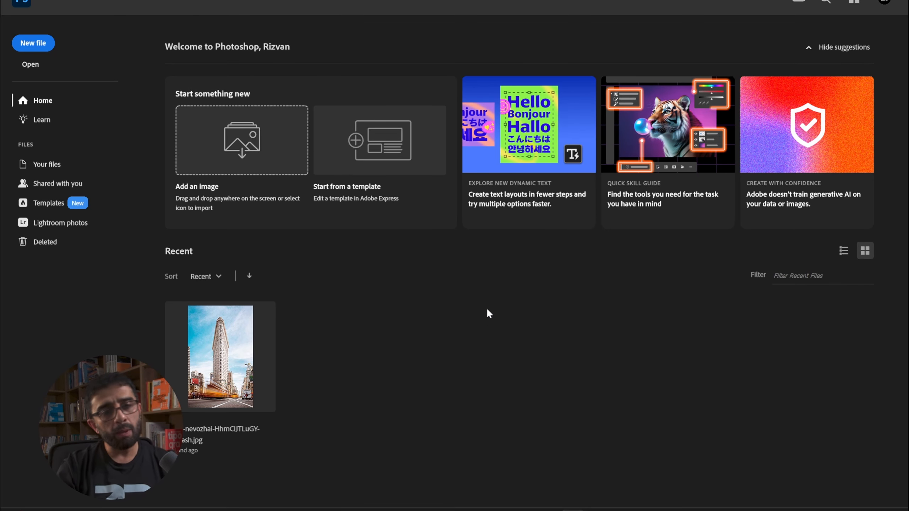
- Open the downloaded building photo from the Downloads folder through the Open dialog
{"action": "left_click", "coordinate": [31, 64]}
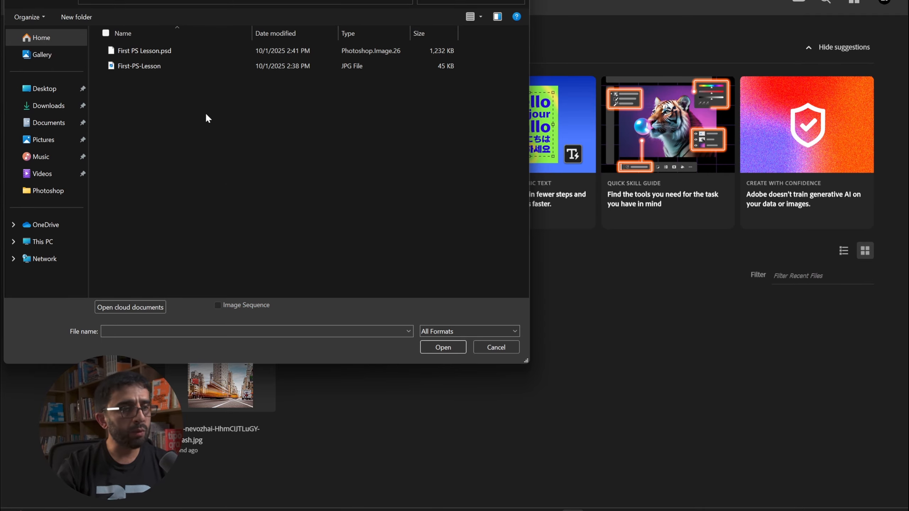
{"action": "left_click", "coordinate": [50, 106]}
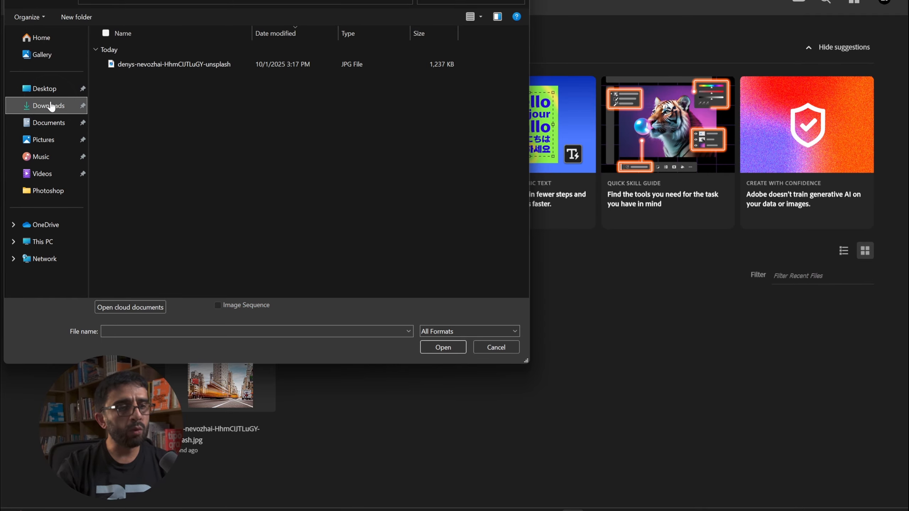
{"action": "left_click", "coordinate": [166, 65]}
{"action": "left_click", "coordinate": [138, 64]}
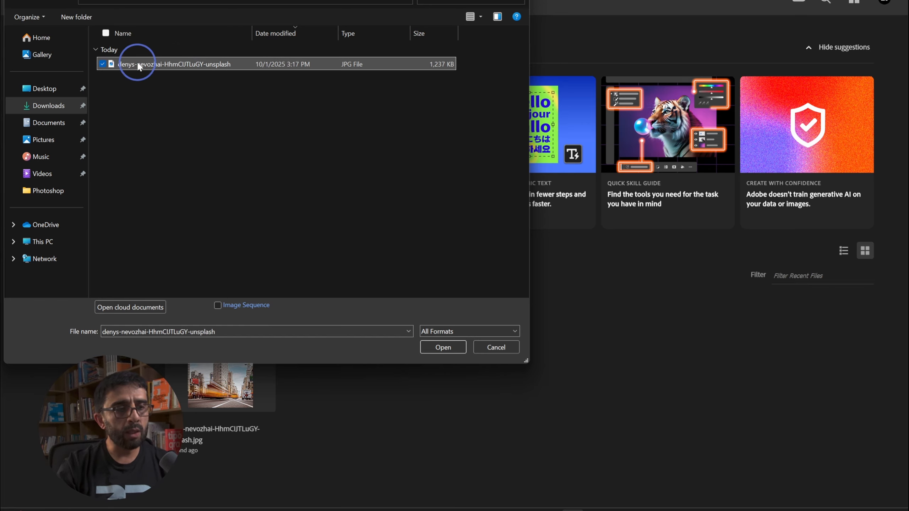
{"action": "left_click", "coordinate": [226, 105]}
{"action": "double_click", "coordinate": [198, 64]}
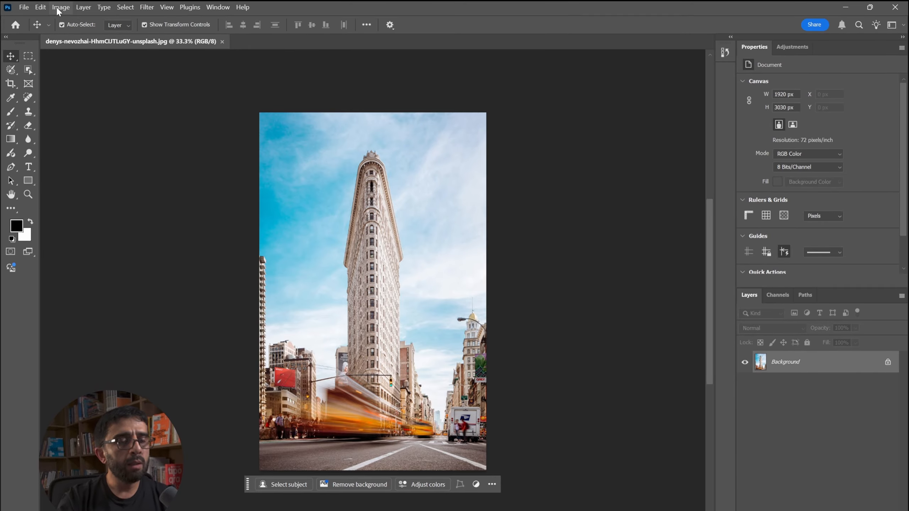
- Set the photo's Image Size width and height units to Pixels and compare the dimensions with the Unsplash download sizes
{"action": "left_click", "coordinate": [67, 7]}
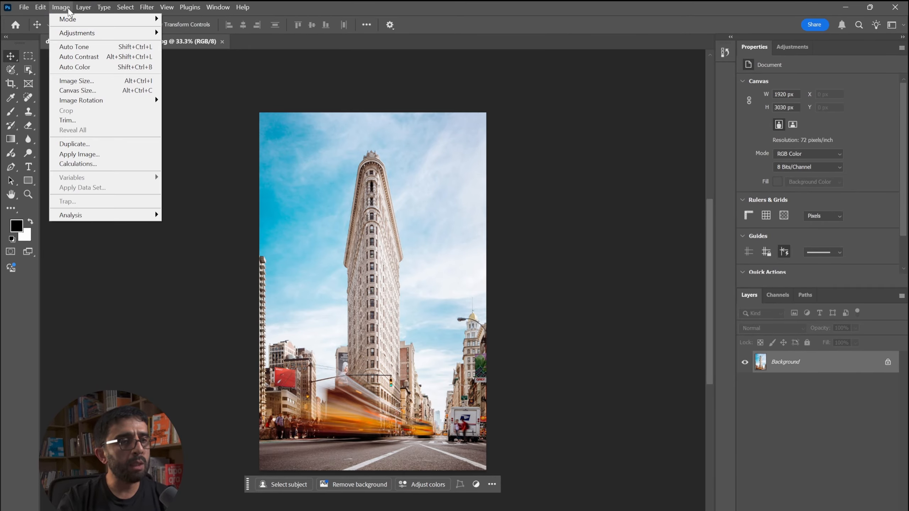
{"action": "left_click", "coordinate": [84, 81]}
{"action": "left_click_drag", "start_coordinate": [214, 126], "coordinate": [616, 62]}
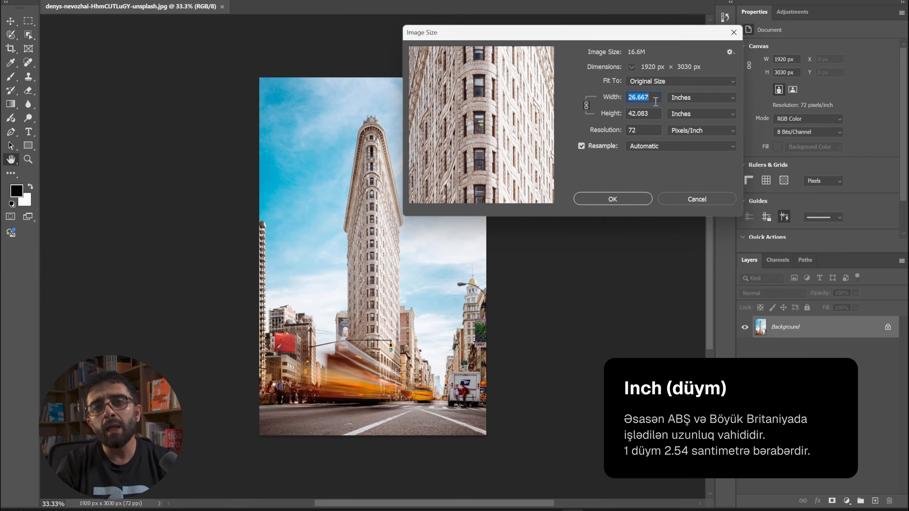
{"action": "left_click", "coordinate": [672, 98]}
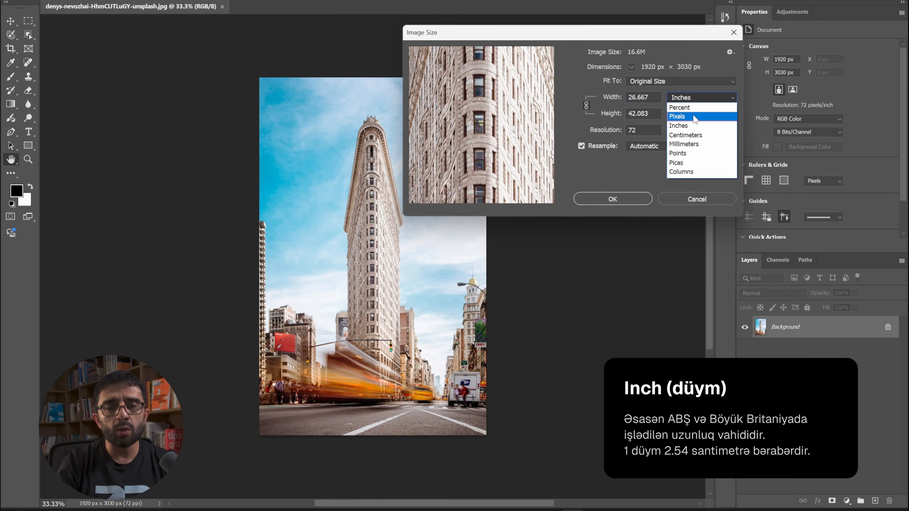
{"action": "left_click", "coordinate": [694, 113]}
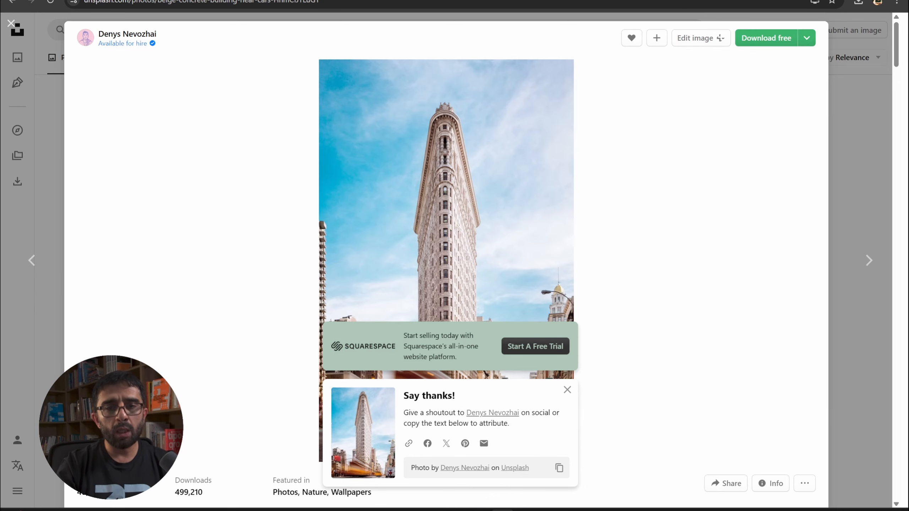
{"action": "left_click", "coordinate": [807, 39]}
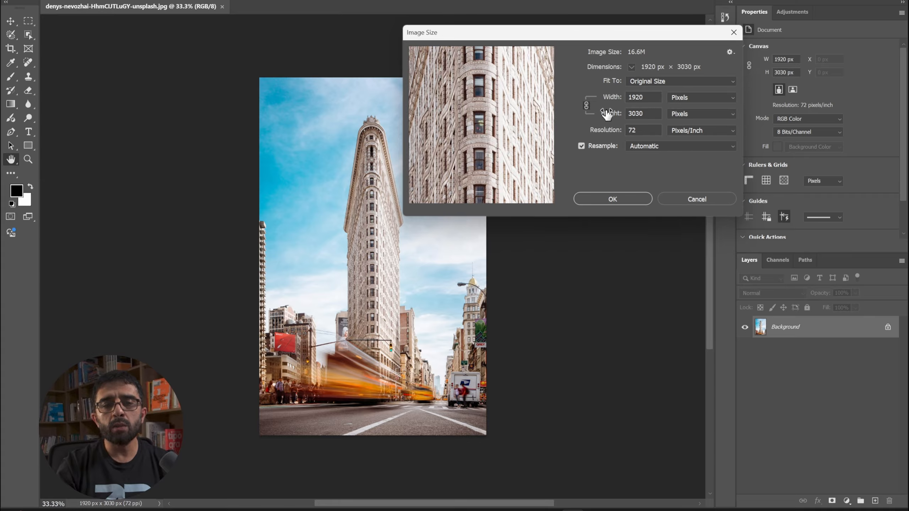
- Resize the photo to a height of 2000 pixels with the proportions linked
{"action": "double_click", "coordinate": [645, 114]}
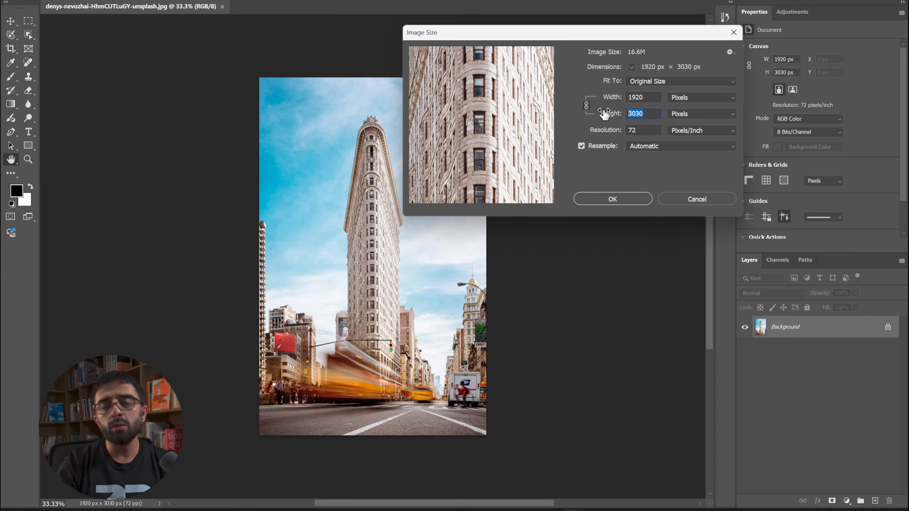
{"action": "type", "text": "2000"}
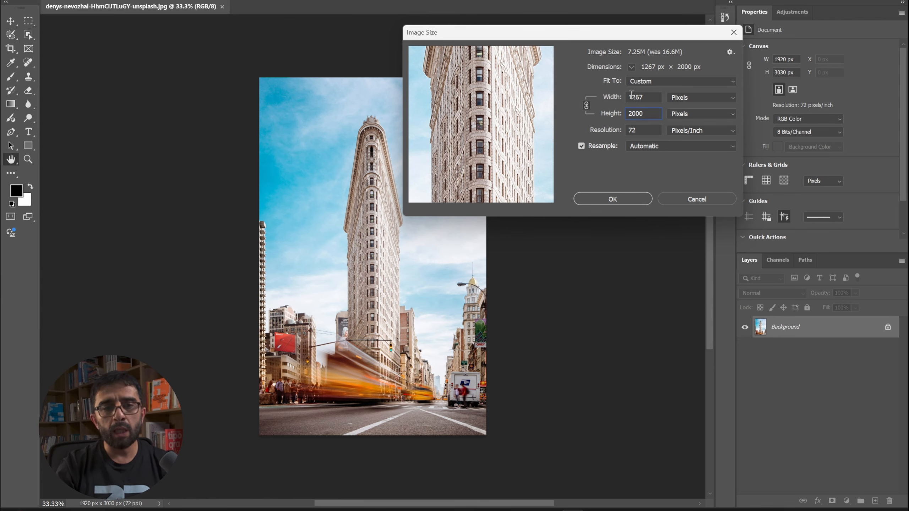
{"action": "left_click", "coordinate": [605, 201]}
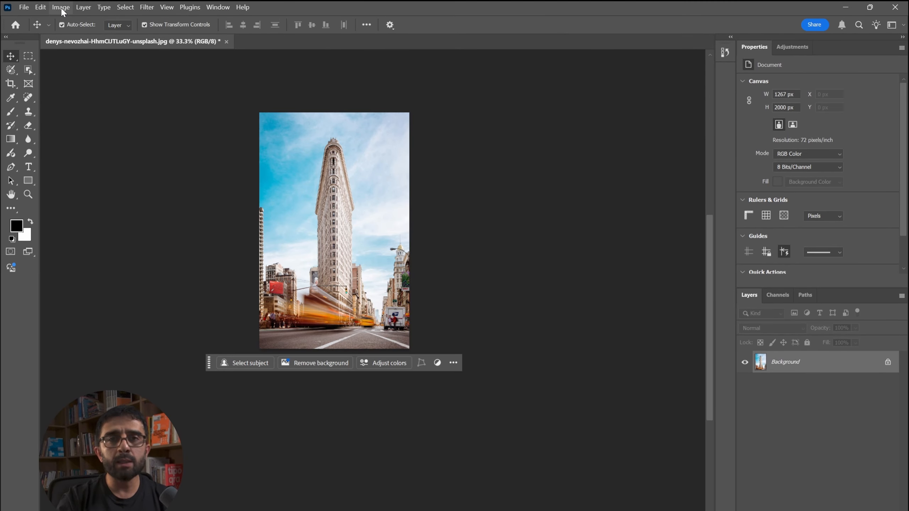
{"action": "left_click", "coordinate": [61, 7]}
{"action": "left_click", "coordinate": [108, 82]}
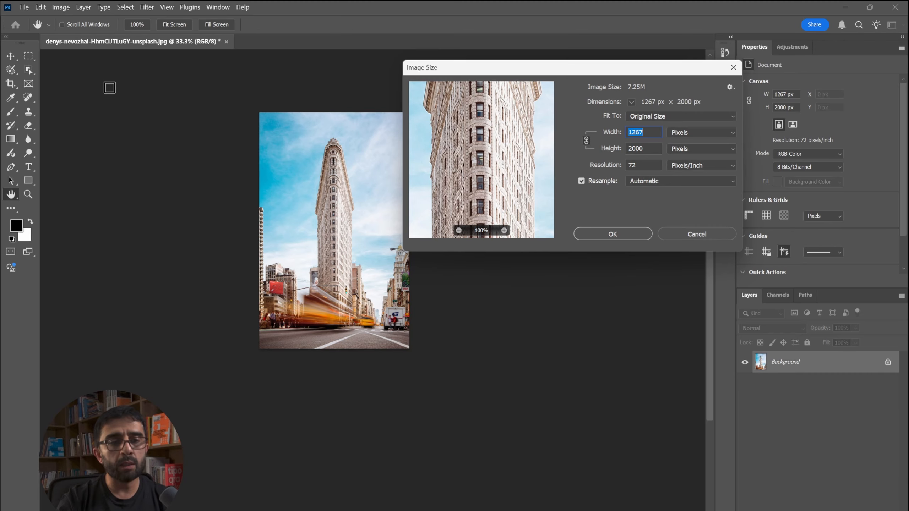
{"action": "key", "text": "Escape"}
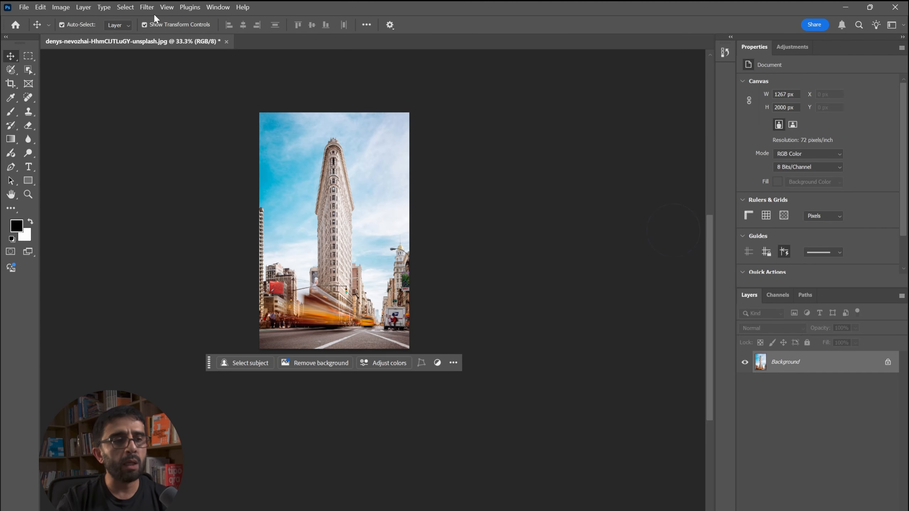
{"action": "left_click", "coordinate": [68, 7]}
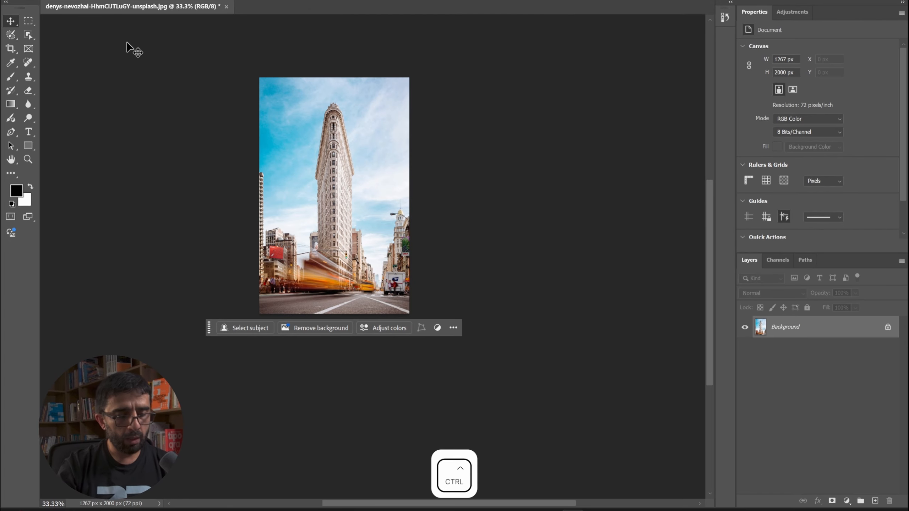
- Resize the photo through Image Size to a height of 4000 pixels with the proportions linked
{"action": "key", "text": "ctrl+alt+i"}
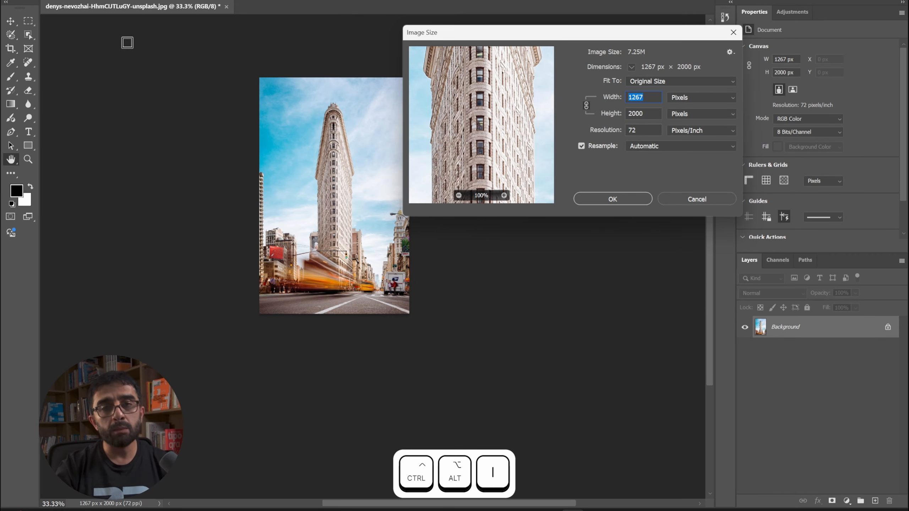
{"action": "left_click_drag", "start_coordinate": [576, 29], "coordinate": [455, 46]}
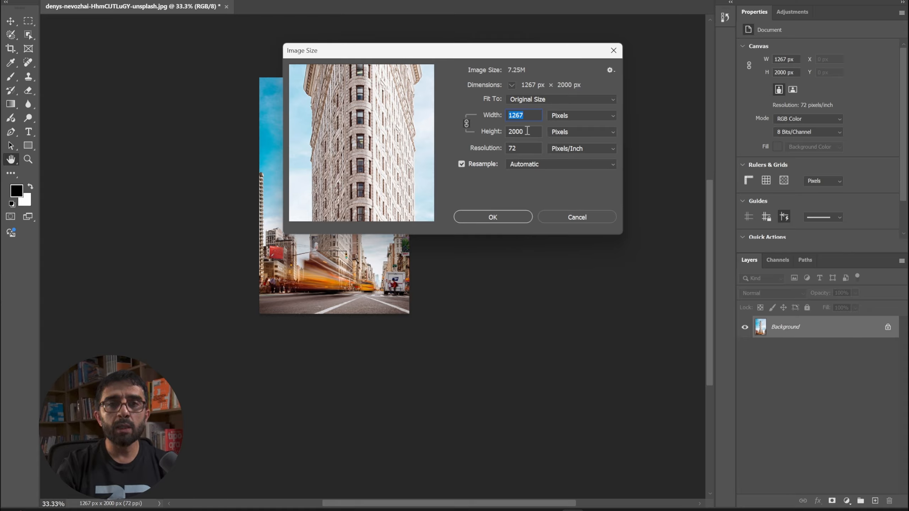
{"action": "key", "text": "Tab"}
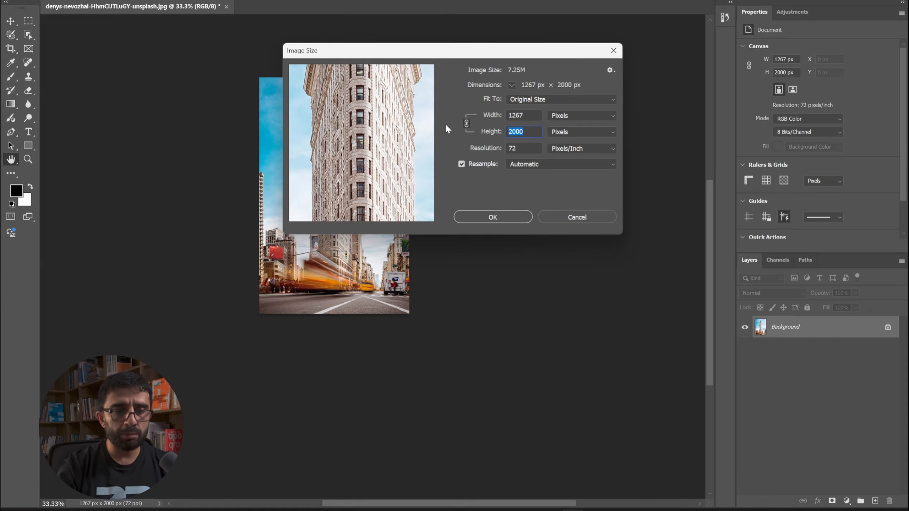
{"action": "type", "text": "4000"}
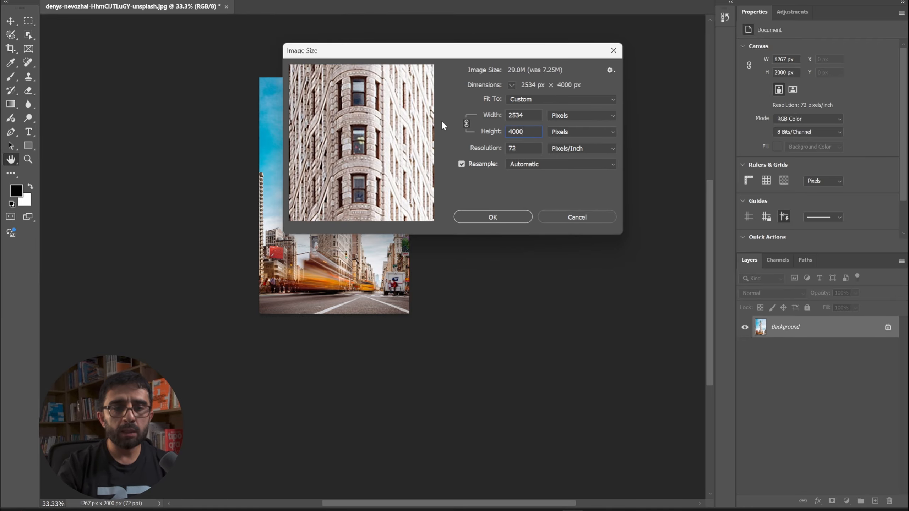
{"action": "left_click", "coordinate": [495, 216]}
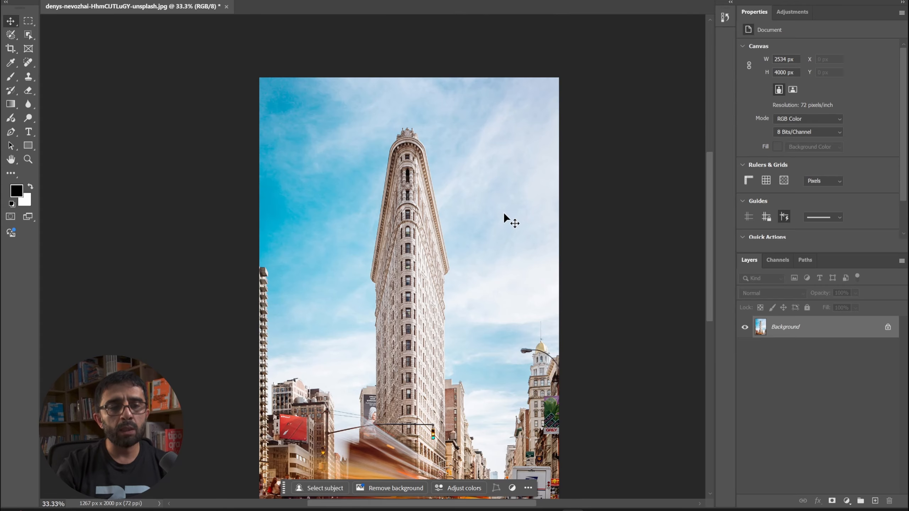
- Examine the top of the building in the enlarged photo at 100% for loss of detail and artefacts
{"action": "key", "text": "z"}
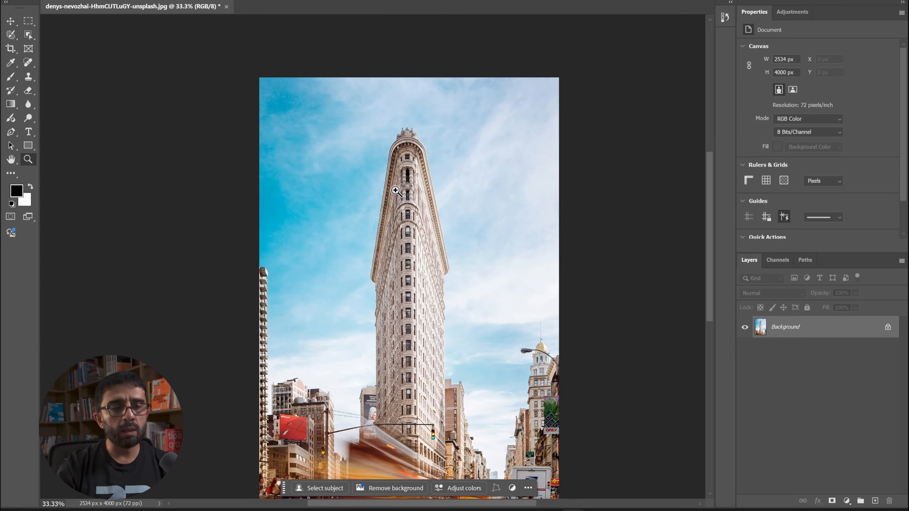
{"action": "mouse_move", "coordinate": [412, 189]}
{"action": "left_mouse_down"}
{"action": "mouse_move", "coordinate": [420, 186]}
{"action": "mouse_move", "coordinate": [398, 197]}
{"action": "left_mouse_up"}
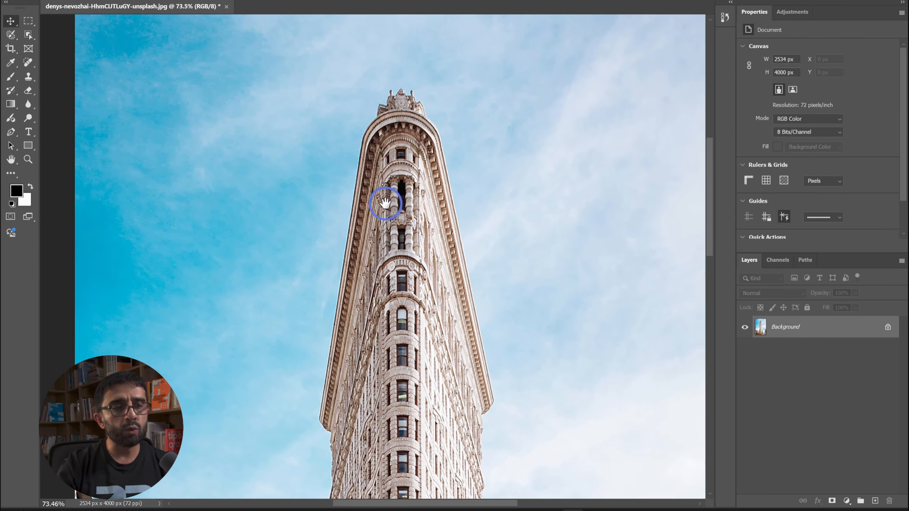
{"action": "left_click_drag", "start_coordinate": [400, 133], "coordinate": [415, 139]}
{"action": "key", "text": "v"}
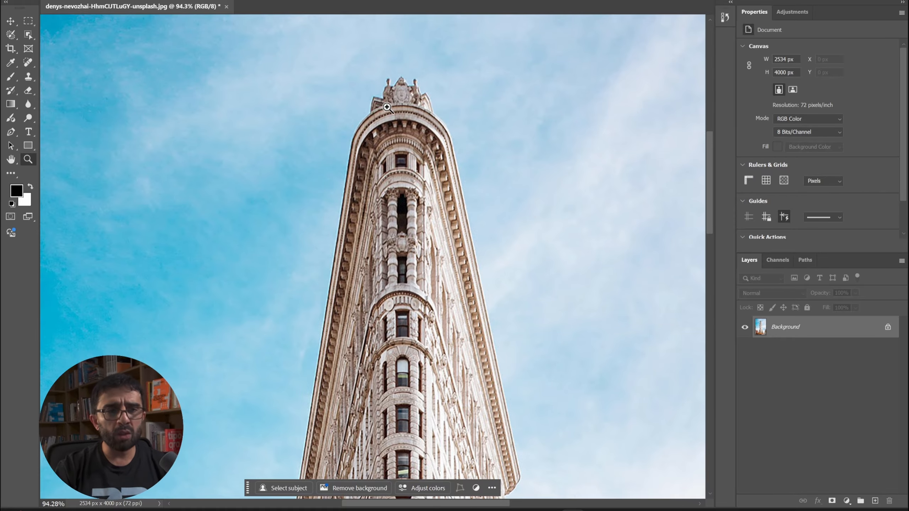
{"action": "key", "text": "ctrl+0"}
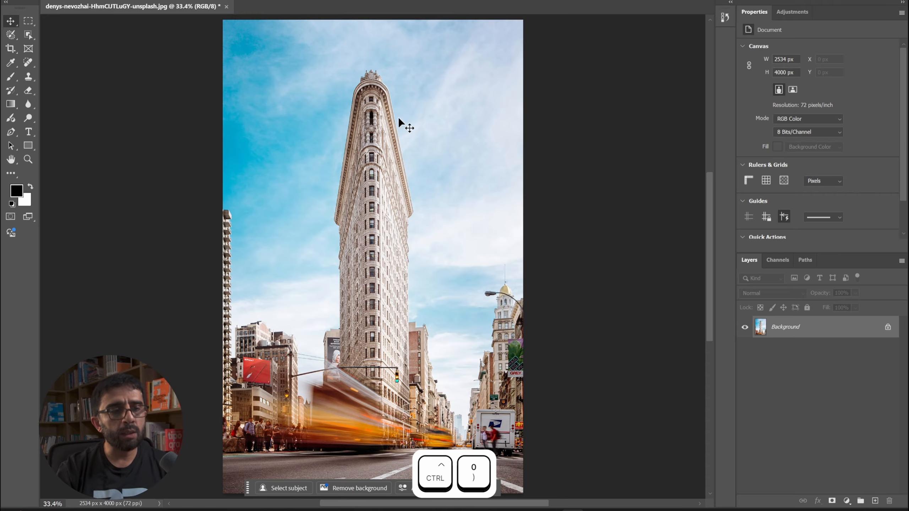
{"action": "key", "text": "z"}
{"action": "left_click", "coordinate": [419, 95]}
{"action": "left_click_drag", "start_coordinate": [408, 107], "coordinate": [392, 165]}
{"action": "key", "text": "ctrl+minus"}
{"action": "key", "text": "ctrl+minus"}
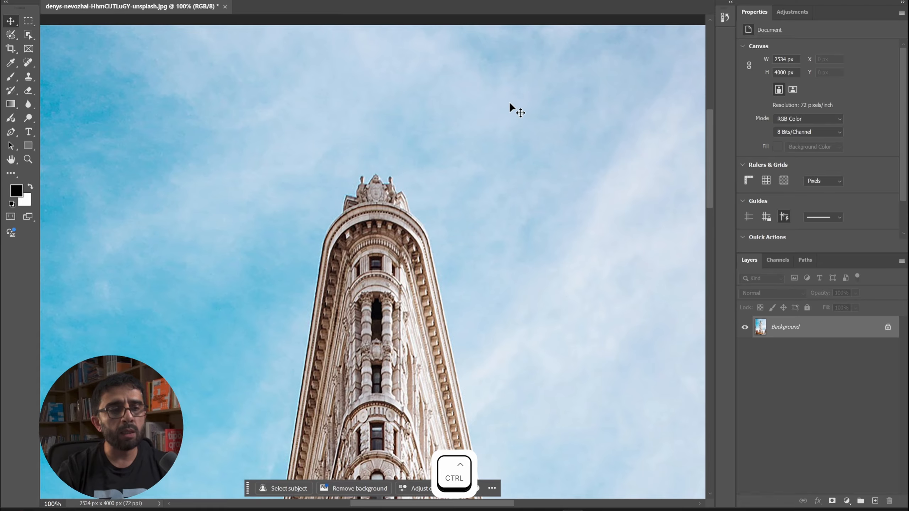
{"action": "left_click_drag", "start_coordinate": [438, 137], "coordinate": [430, 63]}
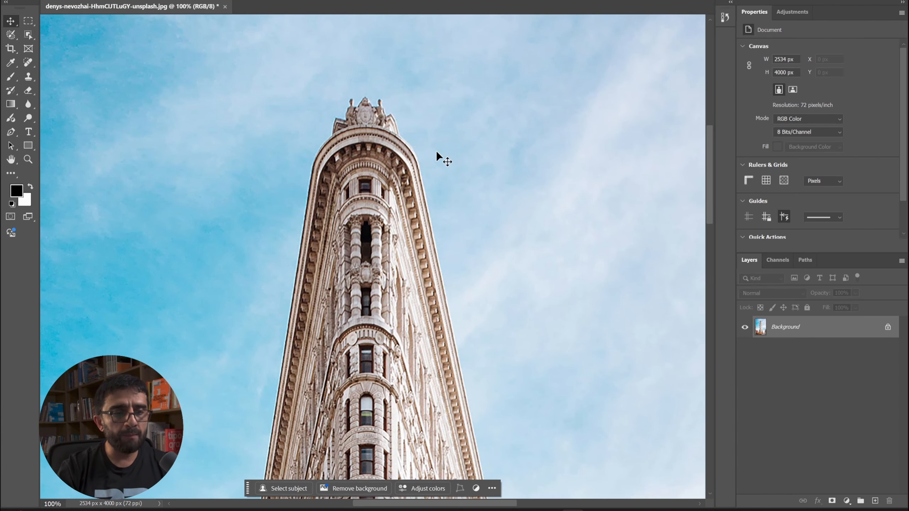
{"action": "left_click_drag", "start_coordinate": [441, 236], "coordinate": [396, 203]}
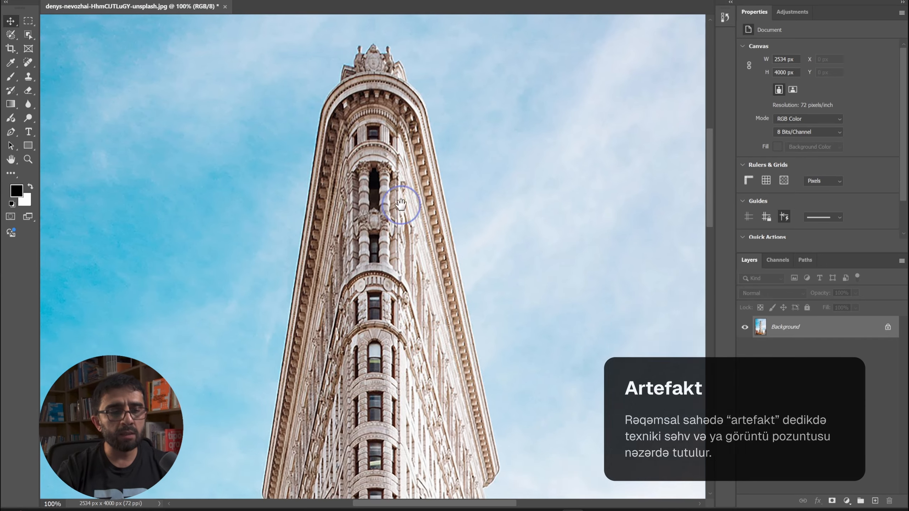
{"action": "left_click_drag", "start_coordinate": [351, 264], "coordinate": [396, 96]}
{"action": "left_click_drag", "start_coordinate": [351, 129], "coordinate": [315, 285]}
{"action": "left_click_drag", "start_coordinate": [373, 148], "coordinate": [375, 213]}
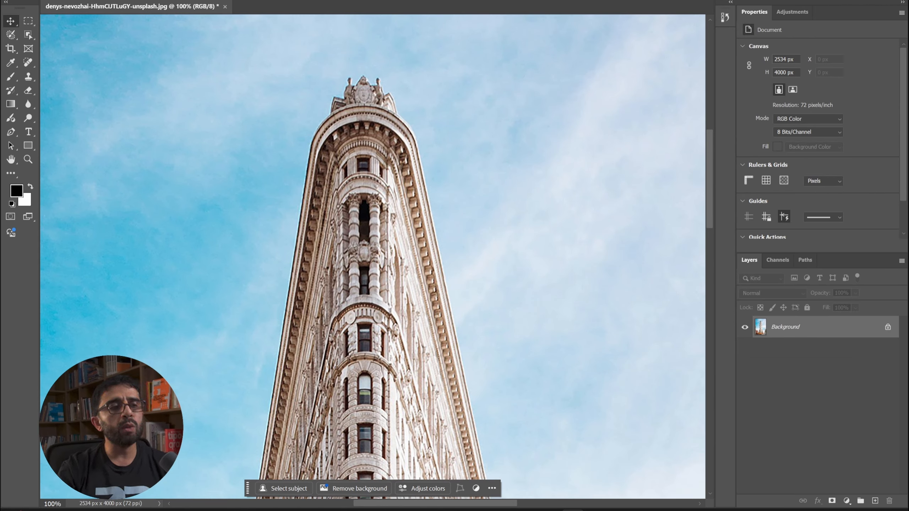
{"action": "left_click", "coordinate": [60, 1]}
{"action": "left_click", "coordinate": [91, 47]}
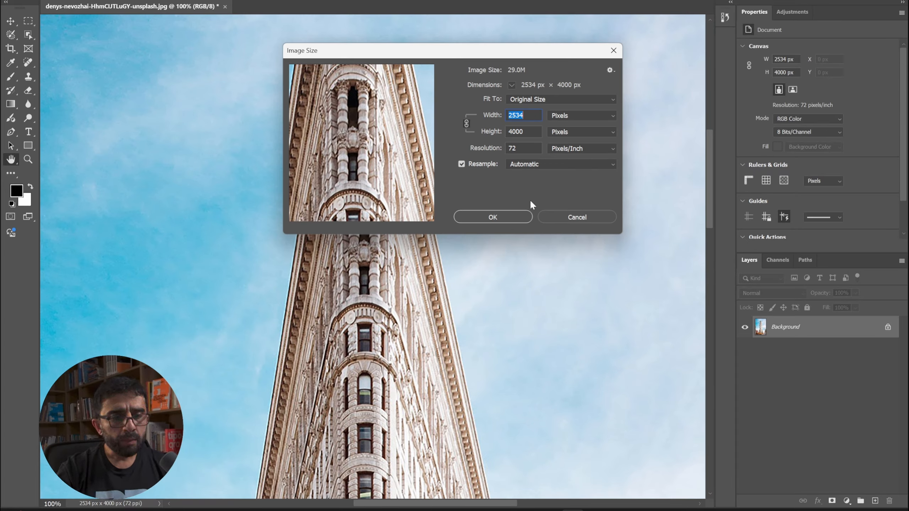
{"action": "left_click", "coordinate": [567, 216]}
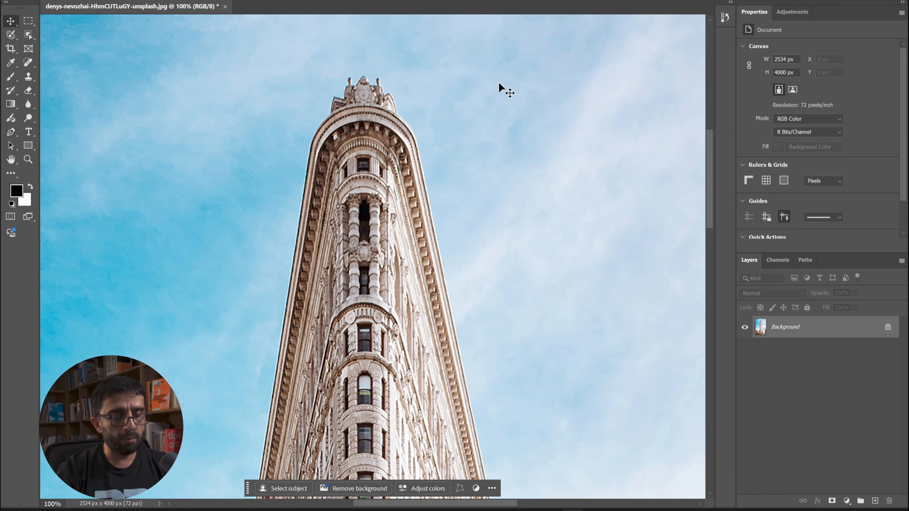
- Compare the two Image Size states in the History and revert the photo to its original opened state
{"action": "key", "text": "ctrl+z"}
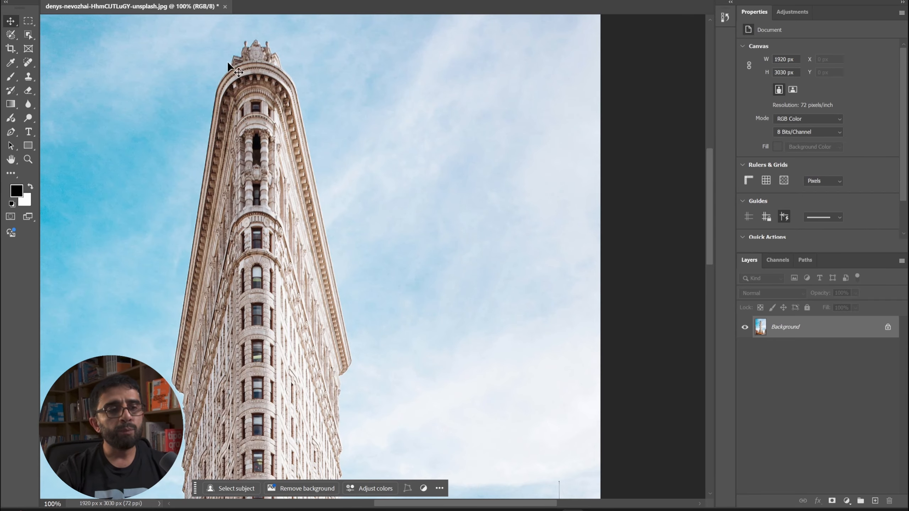
{"action": "left_click", "coordinate": [724, 17]}
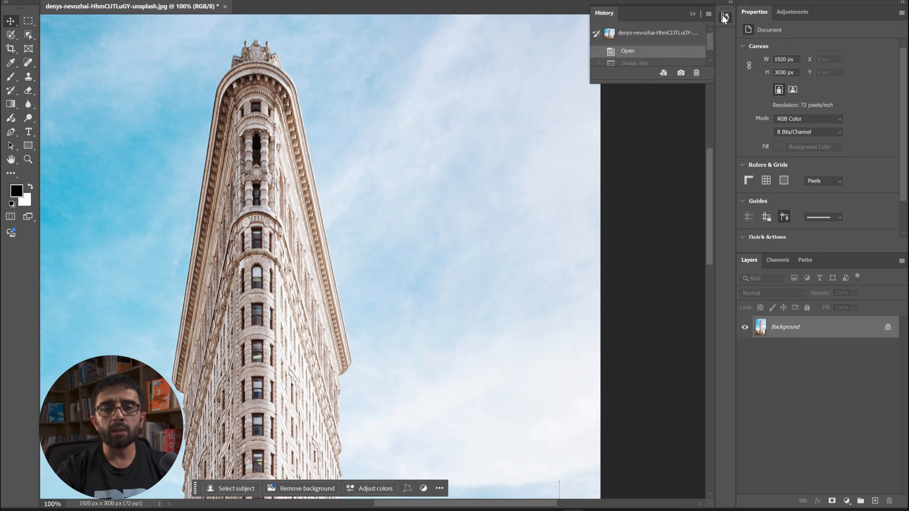
{"action": "left_click_drag", "start_coordinate": [699, 87], "coordinate": [696, 335]}
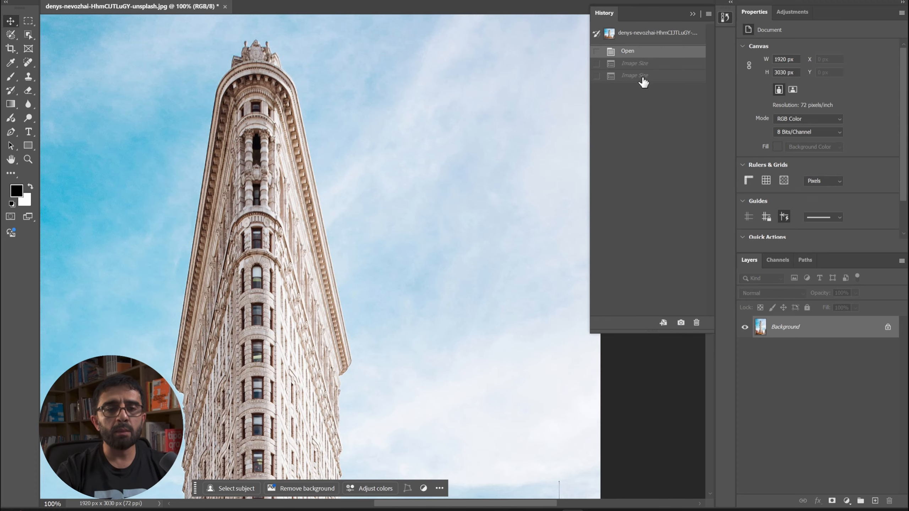
{"action": "left_click", "coordinate": [633, 65]}
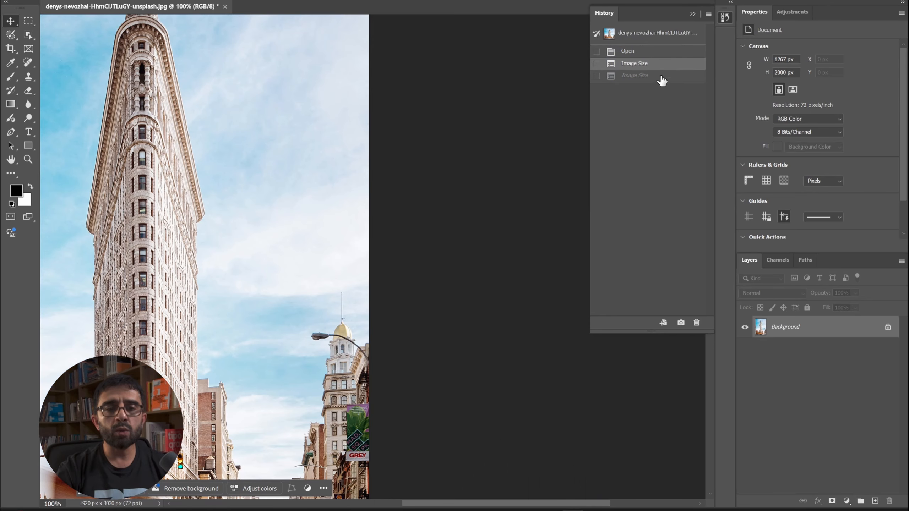
{"action": "left_click", "coordinate": [632, 76]}
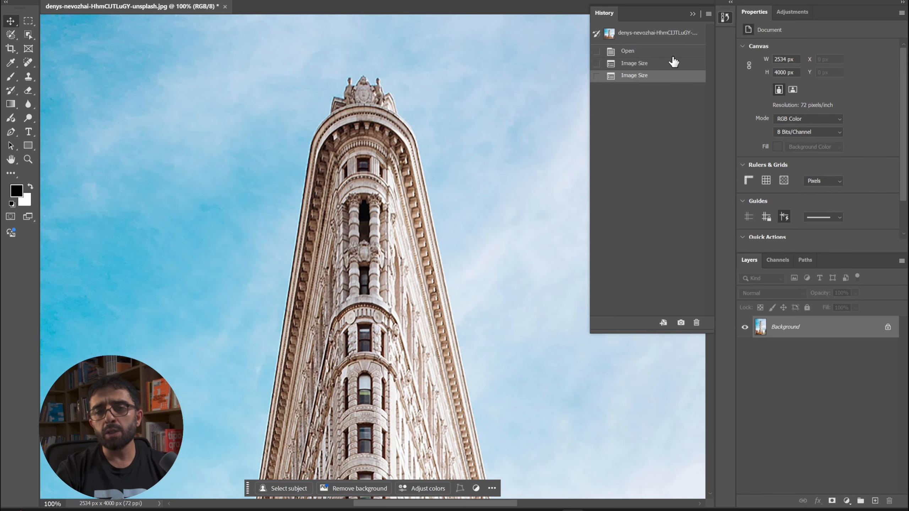
{"action": "left_click", "coordinate": [638, 34]}
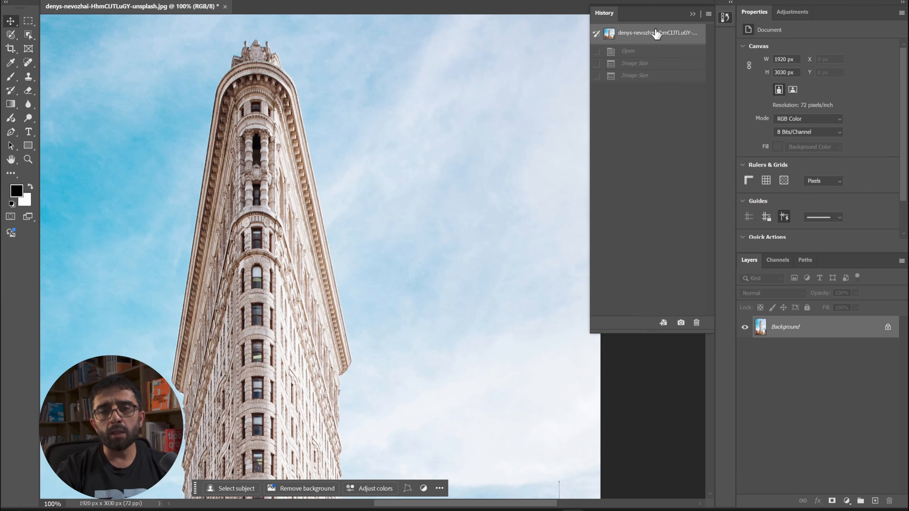
{"action": "left_click", "coordinate": [725, 18]}
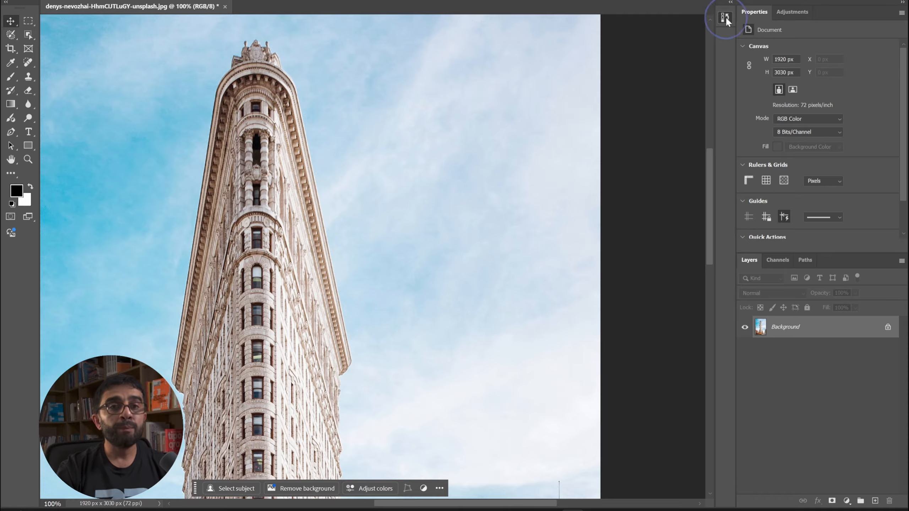
- Set the photo's Image Size width to 1500 pixels with the proportions linked
{"action": "left_click_drag", "start_coordinate": [390, 107], "coordinate": [372, 153]}
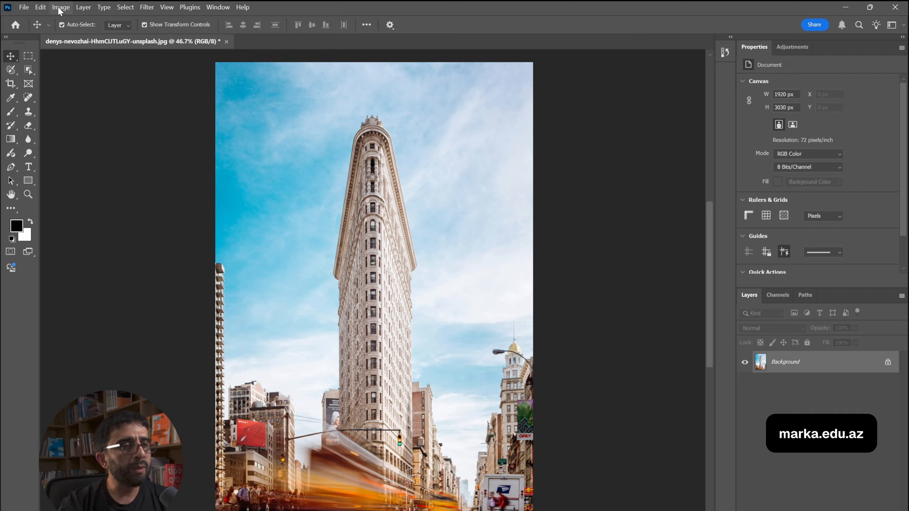
{"action": "left_click", "coordinate": [59, 11]}
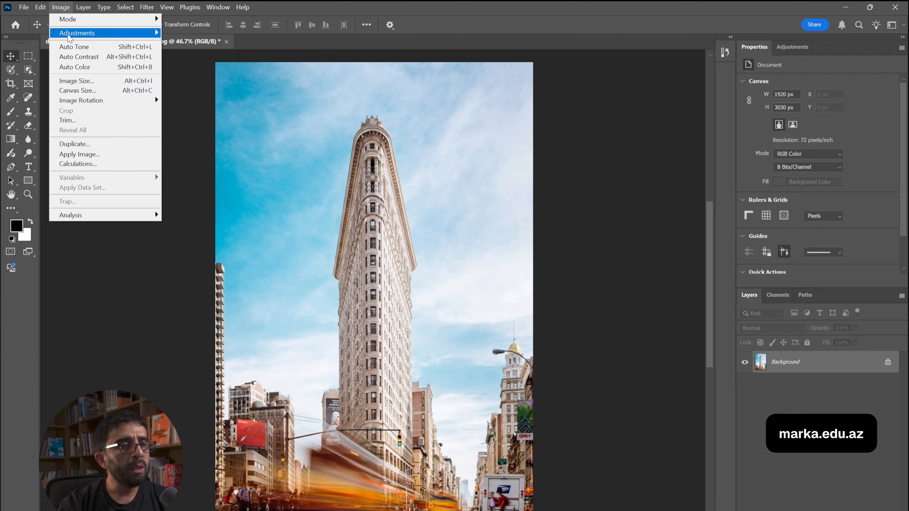
{"action": "left_click", "coordinate": [83, 81]}
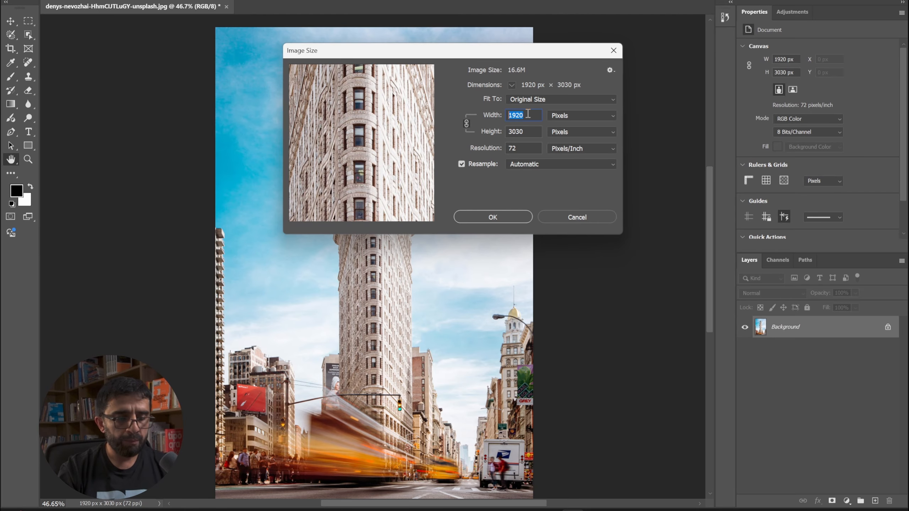
{"action": "type", "text": "1500"}
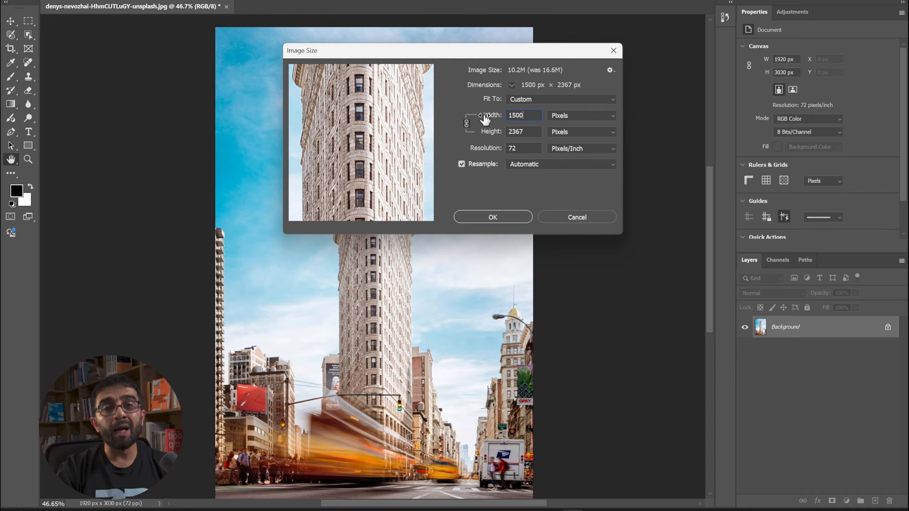
- Unlink width and height and resize the photo to 1200 by 1200 pixels, distorting its proportions
{"action": "left_click", "coordinate": [467, 124]}
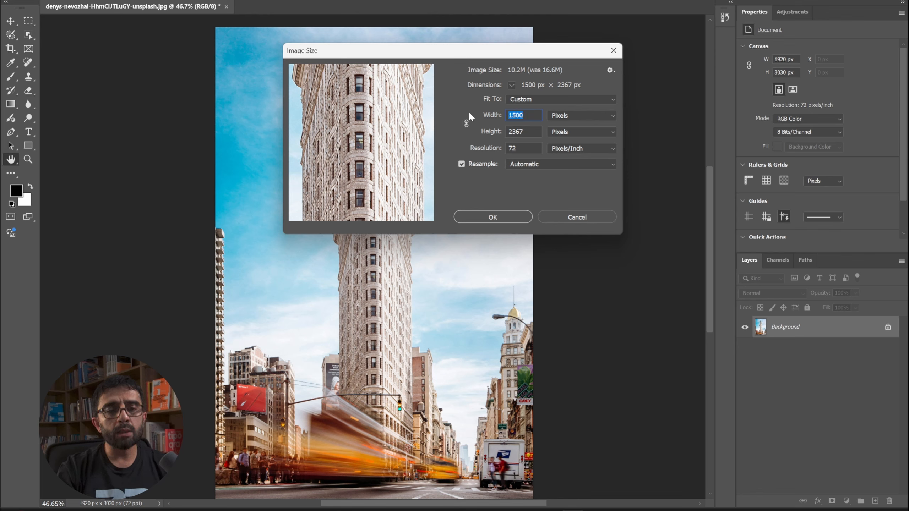
{"action": "left_click_drag", "start_coordinate": [531, 117], "coordinate": [503, 120]}
{"action": "type", "text": "1200"}
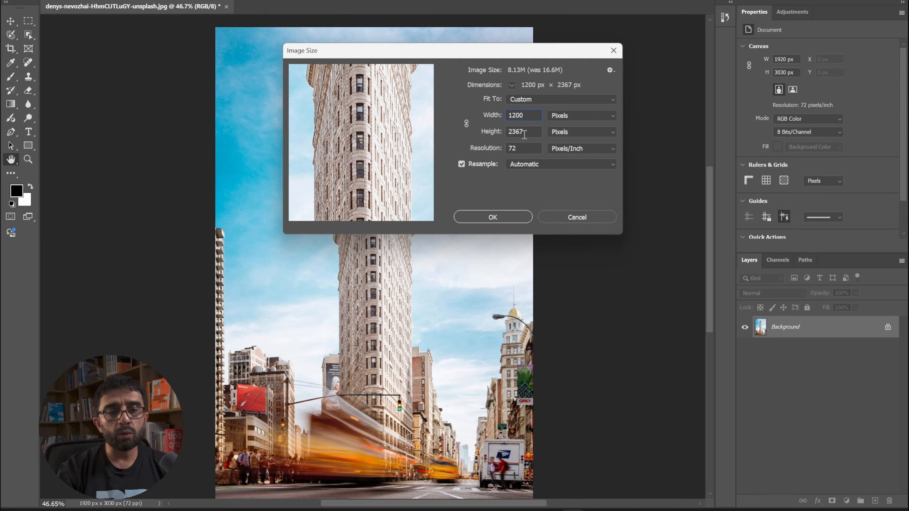
{"action": "left_click_drag", "start_coordinate": [532, 134], "coordinate": [494, 138]}
{"action": "type", "text": "1200"}
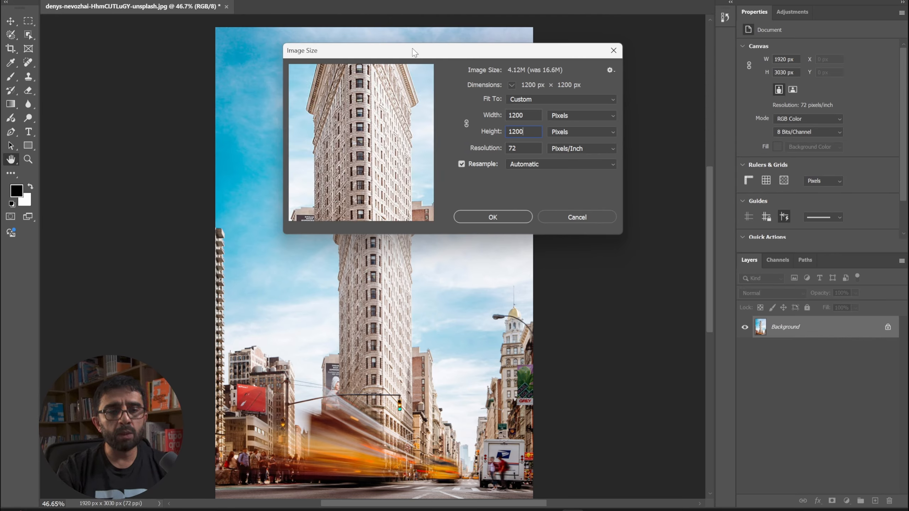
{"action": "left_click", "coordinate": [494, 216]}
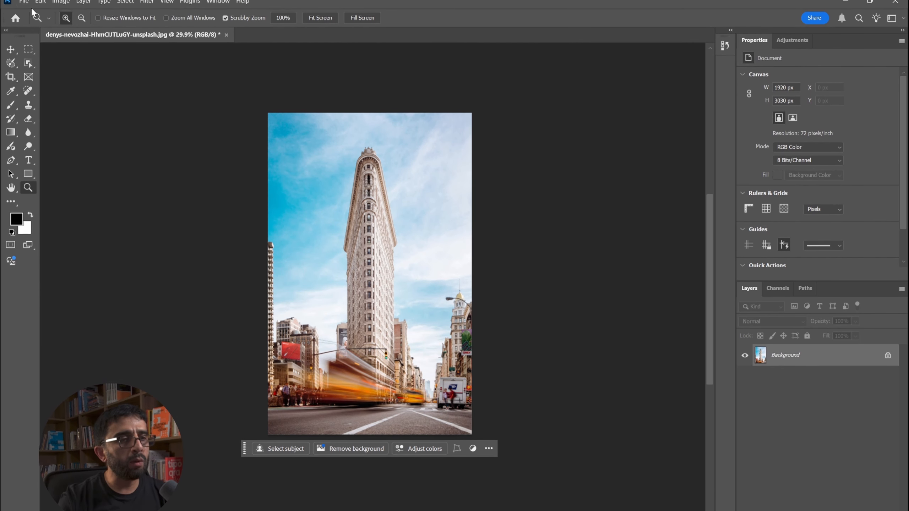
- Widen the canvas to 3030 pixels with Canvas Size, keeping the centre anchor and the Background extension color
{"action": "left_click", "coordinate": [58, 10]}
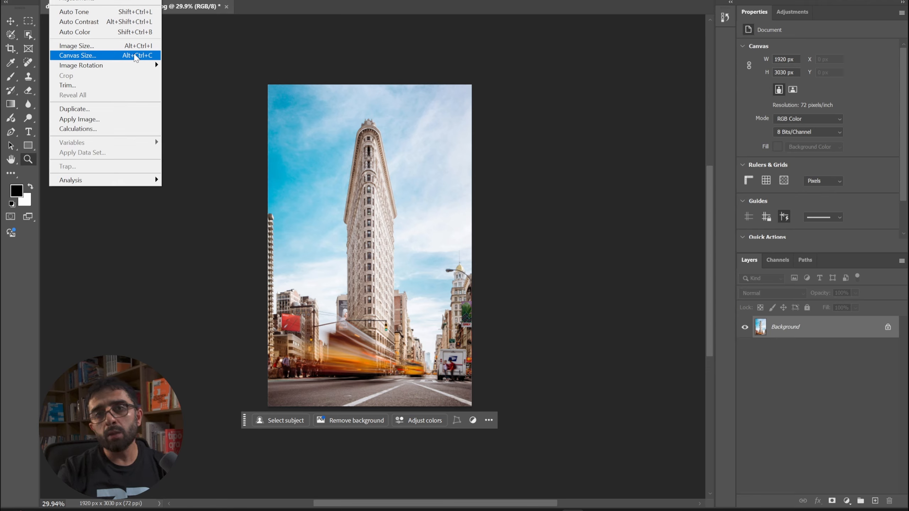
{"action": "left_click", "coordinate": [131, 57]}
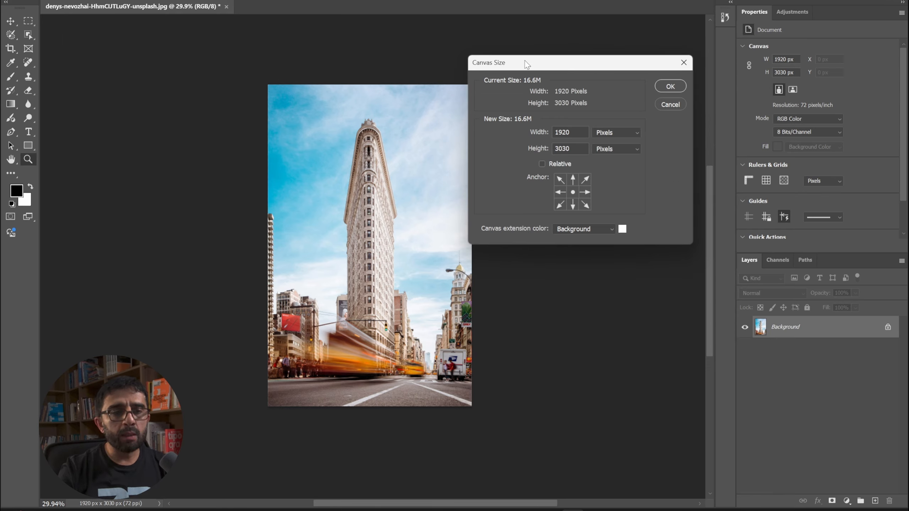
{"action": "mouse_move", "coordinate": [519, 59]}
{"action": "left_mouse_down"}
{"action": "mouse_move", "coordinate": [435, 59]}
{"action": "mouse_move", "coordinate": [534, 62]}
{"action": "left_mouse_up"}
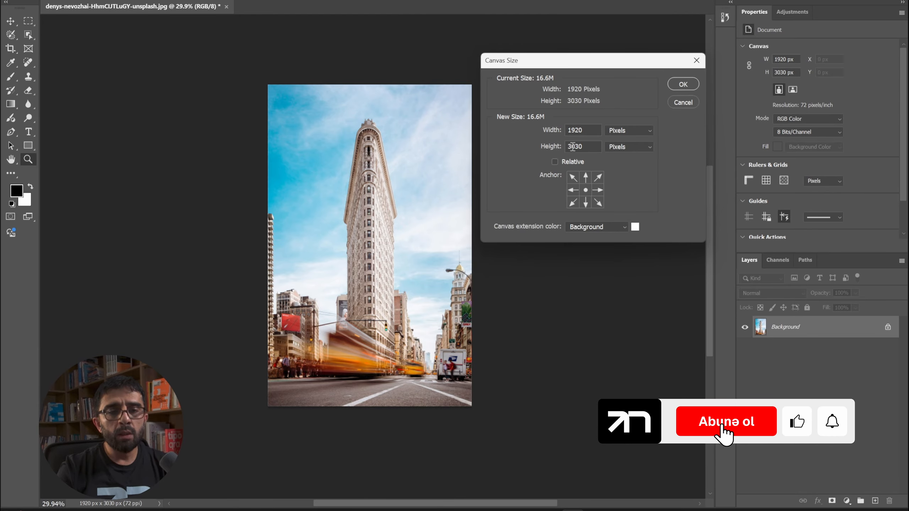
{"action": "double_click", "coordinate": [575, 147]}
{"action": "double_click", "coordinate": [577, 130]}
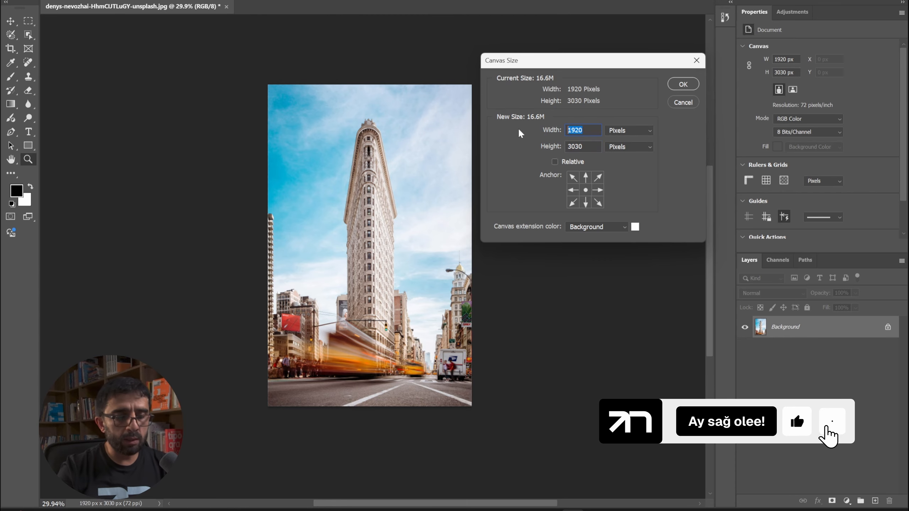
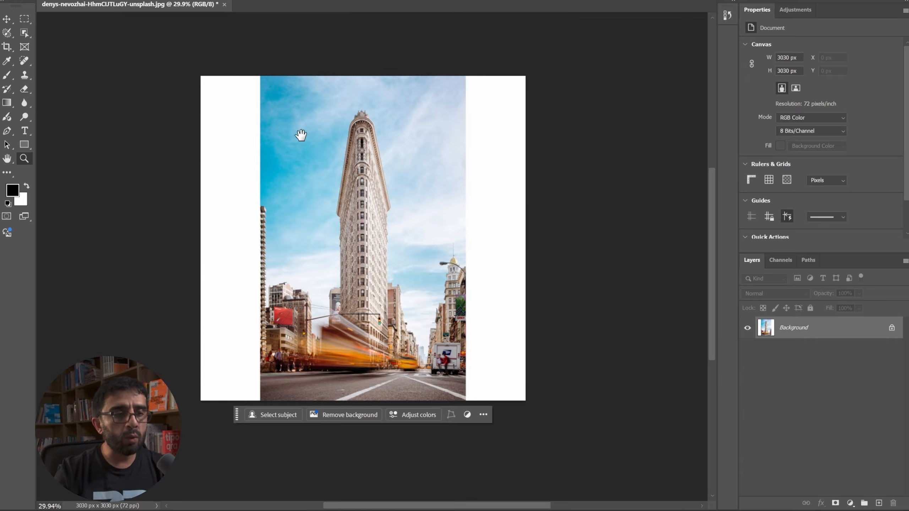
- Look up the Zoom tool's shortcut and use the tool to magnify the top of the building to about 264%
{"action": "left_click_drag", "start_coordinate": [301, 136], "coordinate": [309, 136]}
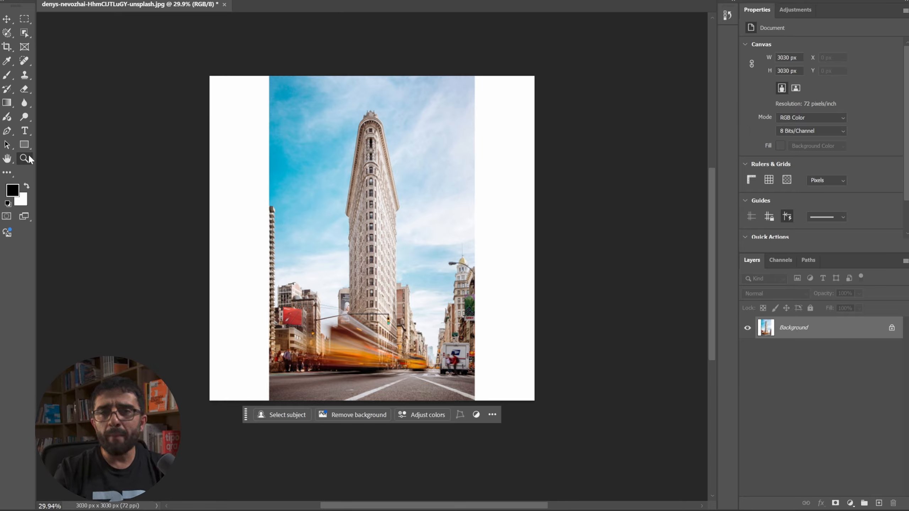
{"action": "mouse_move", "coordinate": [29, 157]}
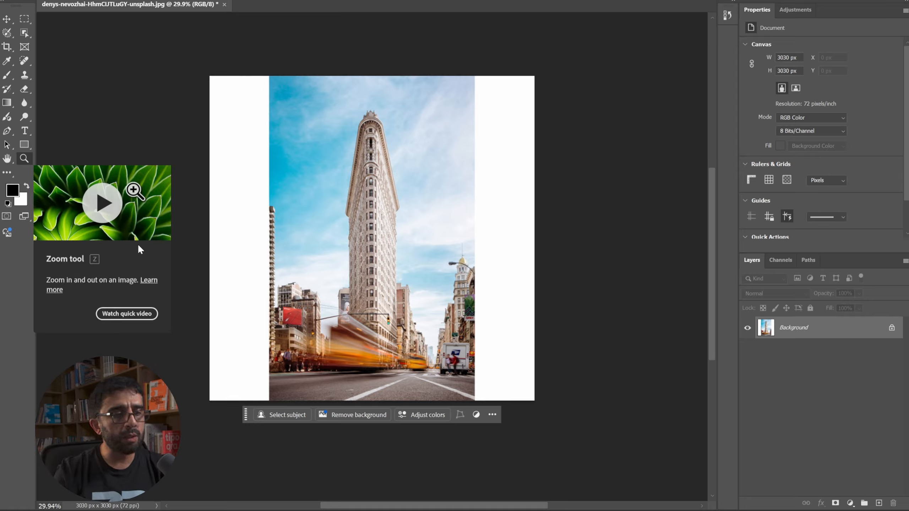
{"action": "left_click", "coordinate": [6, 20]}
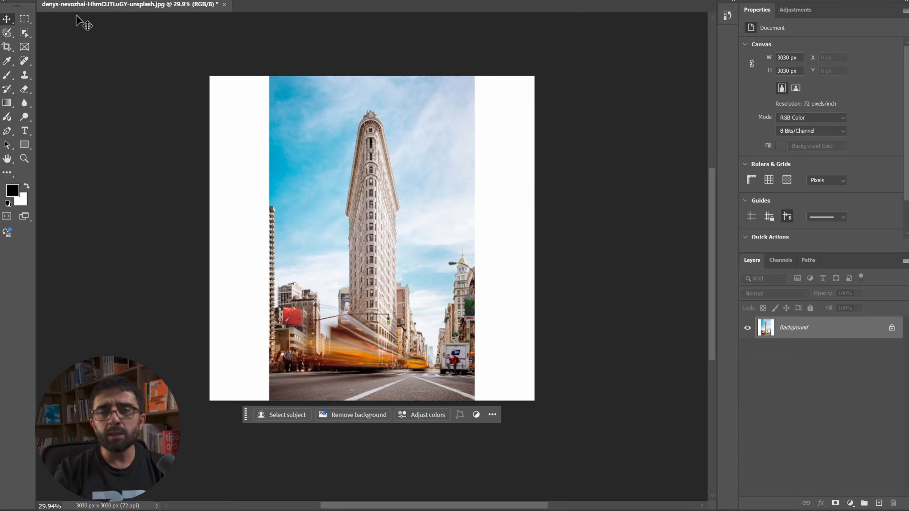
{"action": "key", "text": "z"}
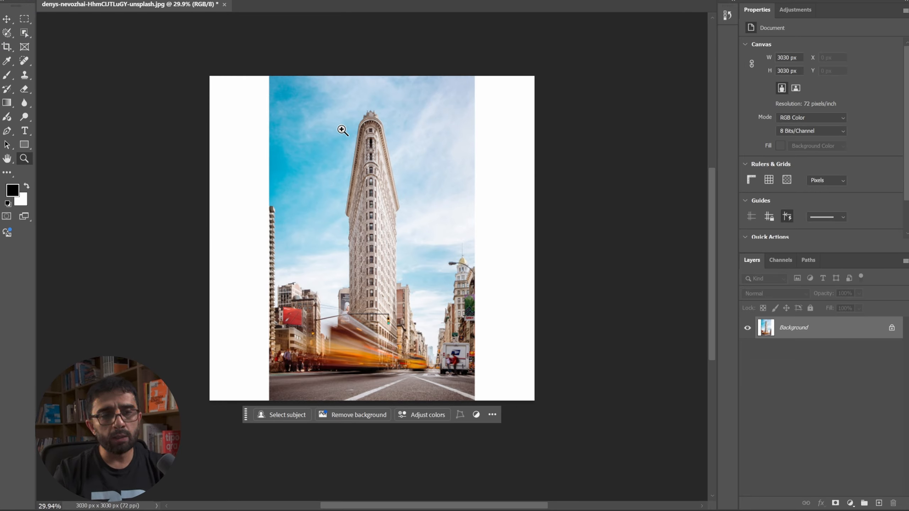
{"action": "left_click", "coordinate": [374, 154]}
{"action": "left_click_drag", "start_coordinate": [405, 163], "coordinate": [384, 154]}
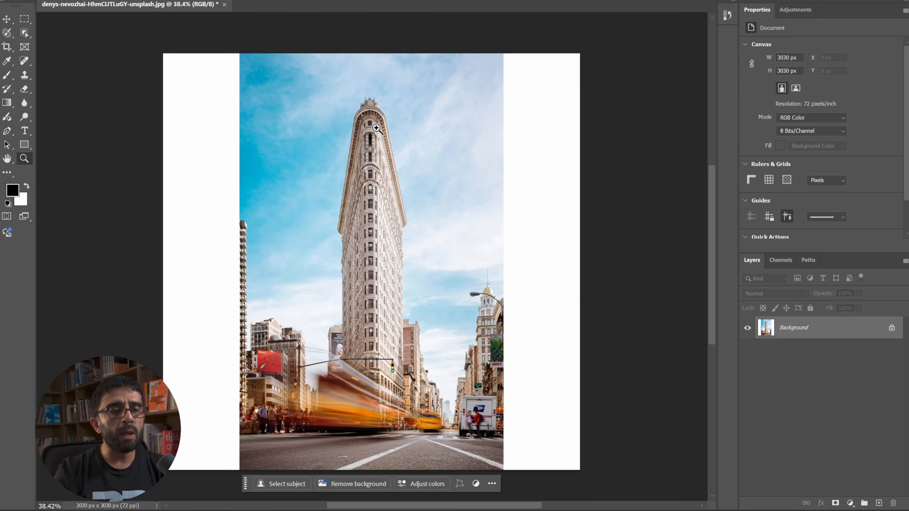
{"action": "left_click_drag", "start_coordinate": [371, 114], "coordinate": [414, 119]}
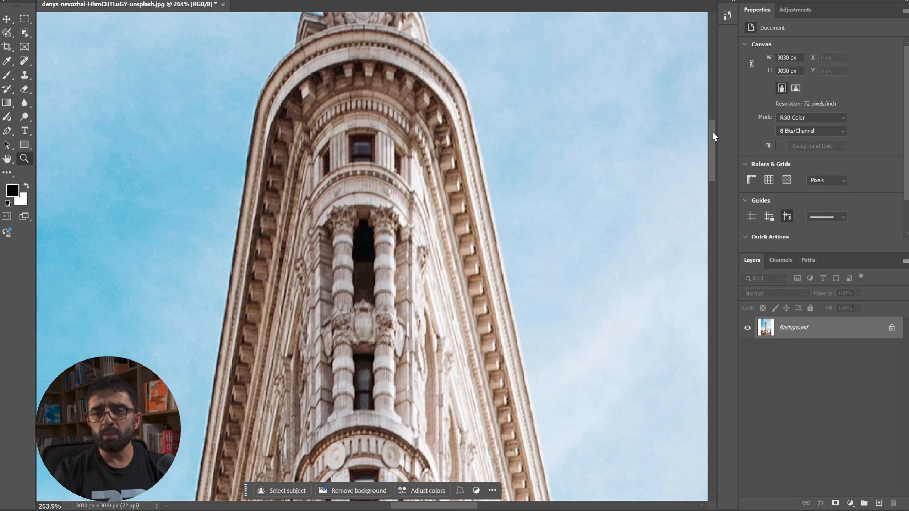
- Examine the building's crown and upper facade up close, and zoom back out until the white canvas margins show
{"action": "mouse_move", "coordinate": [710, 127]}
{"action": "left_mouse_down"}
{"action": "mouse_move", "coordinate": [712, 142]}
{"action": "mouse_move", "coordinate": [712, 129]}
{"action": "left_mouse_up"}
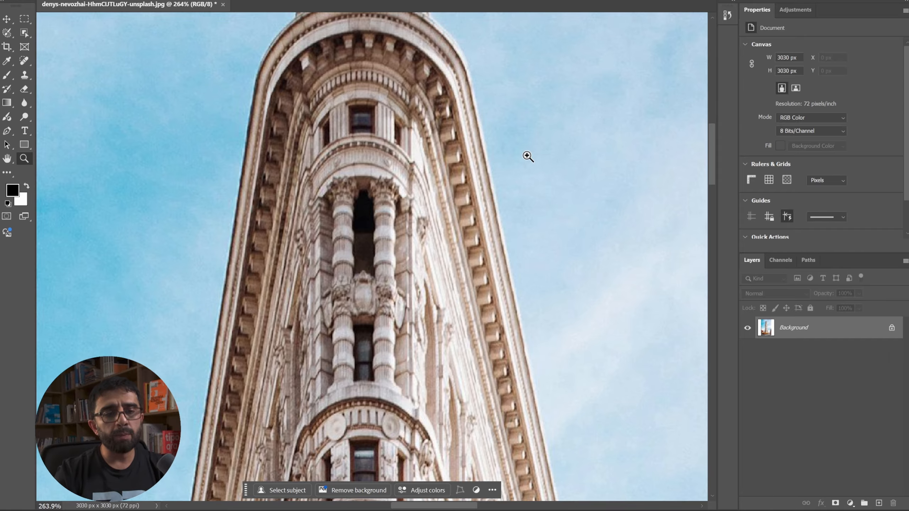
{"action": "left_click_drag", "start_coordinate": [378, 115], "coordinate": [373, 184]}
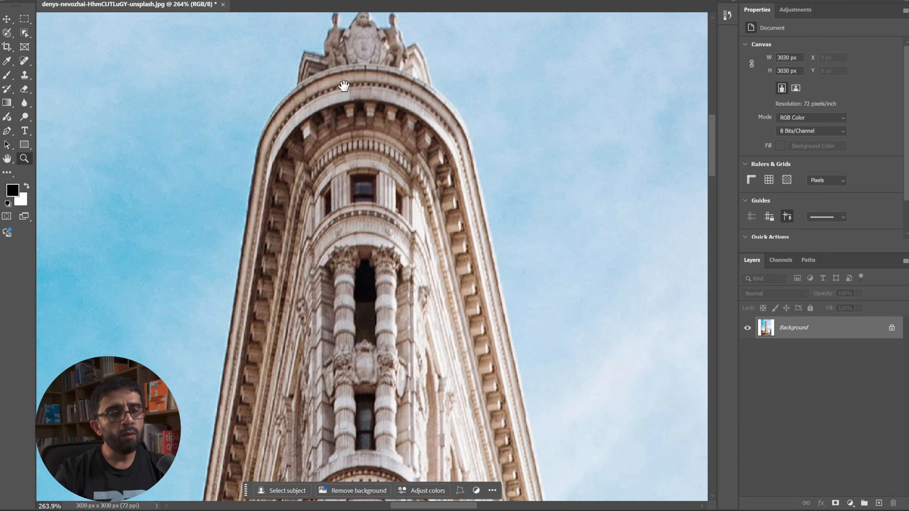
{"action": "left_click_drag", "start_coordinate": [345, 75], "coordinate": [385, 82]}
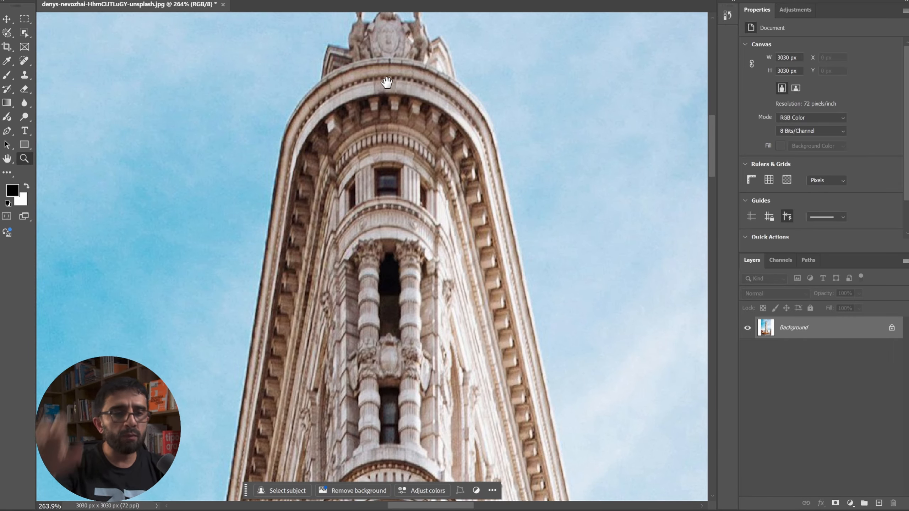
{"action": "left_click_drag", "start_coordinate": [372, 236], "coordinate": [315, 243]}
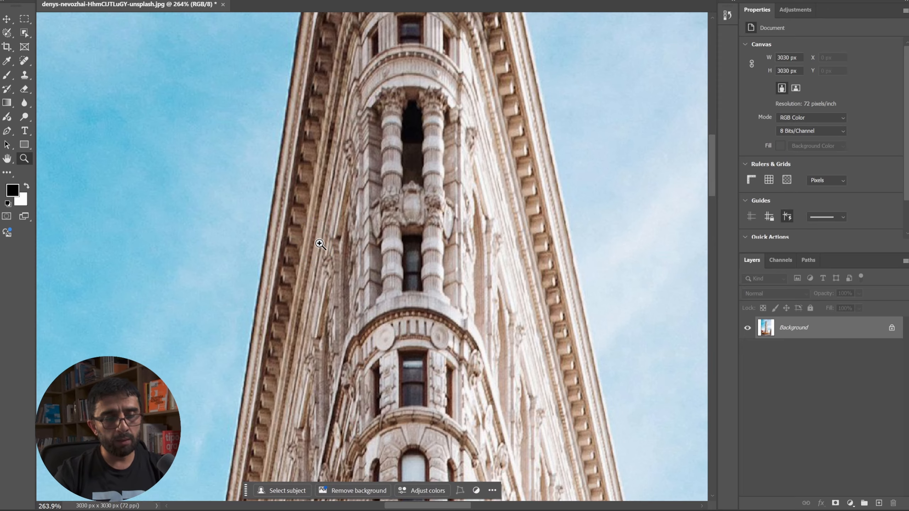
{"action": "left_click_drag", "start_coordinate": [434, 192], "coordinate": [402, 76]}
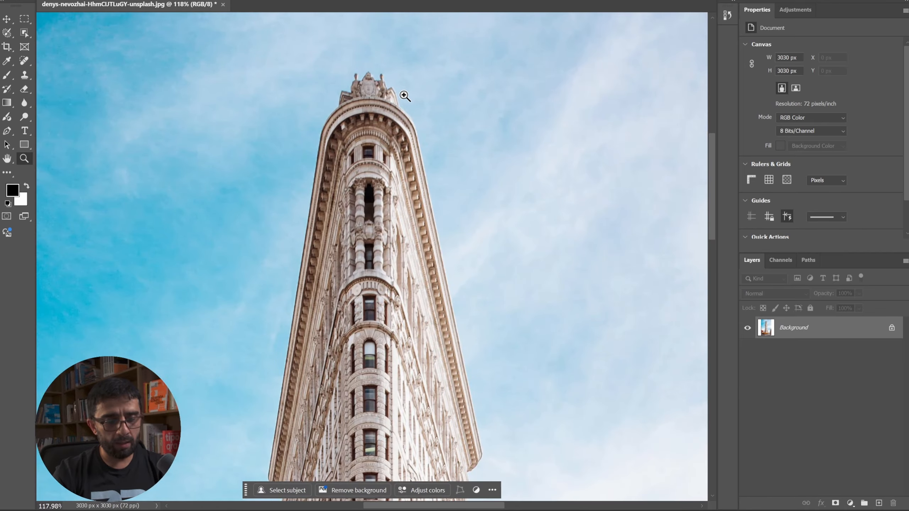
{"action": "left_click_drag", "start_coordinate": [331, 95], "coordinate": [329, 193]}
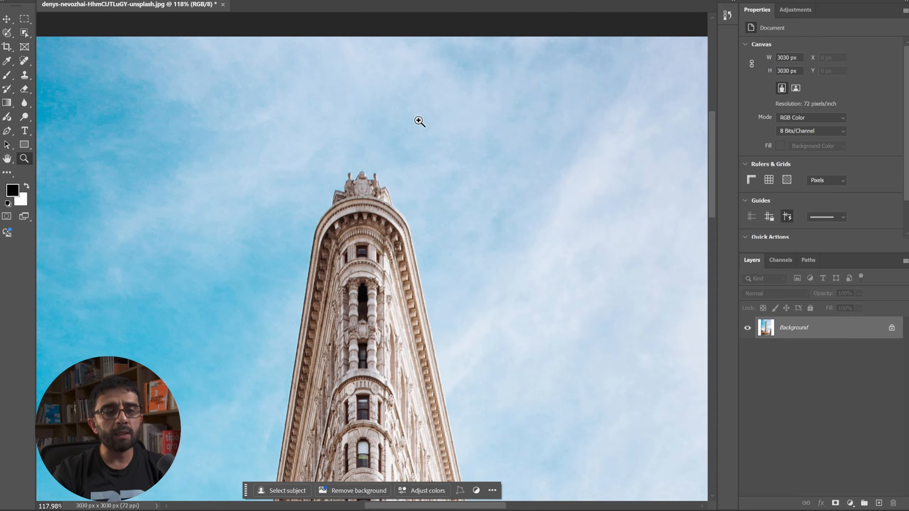
{"action": "scroll", "coordinate": [434, 76], "scroll_direction": "down", "scroll_amount": 5}
{"action": "scroll", "coordinate": [428, 77], "scroll_direction": "up", "scroll_amount": 6}
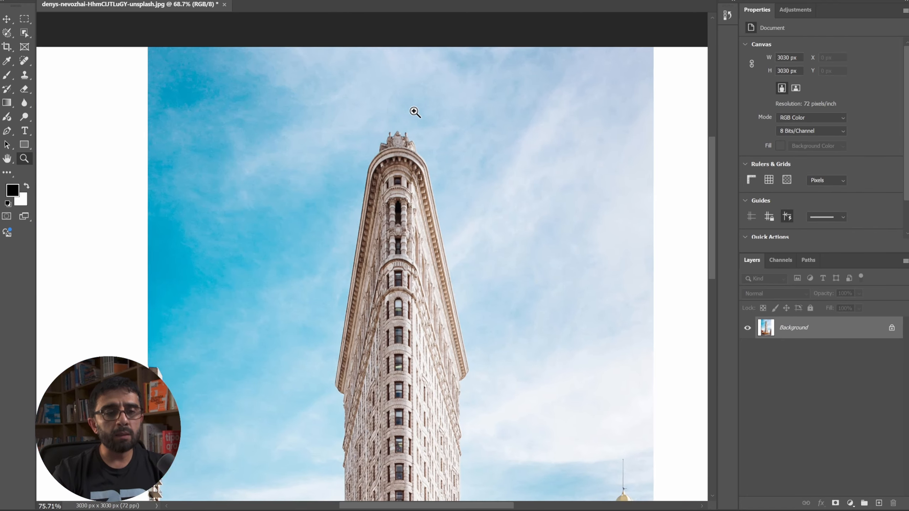
- Magnify the building's crown to about 214%, and fit the whole canvas back in view
{"action": "scroll", "coordinate": [384, 146], "scroll_direction": "up", "scroll_amount": 2}
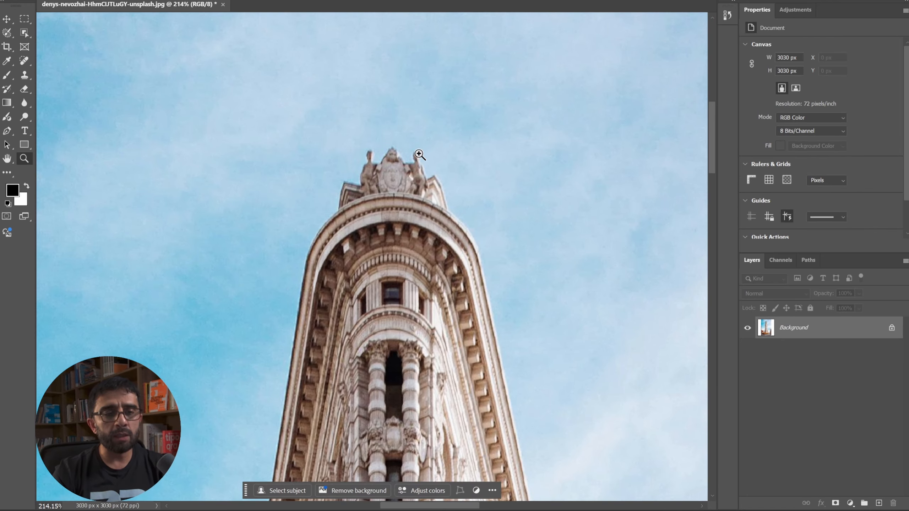
{"action": "left_click_drag", "start_coordinate": [419, 155], "coordinate": [428, 142]}
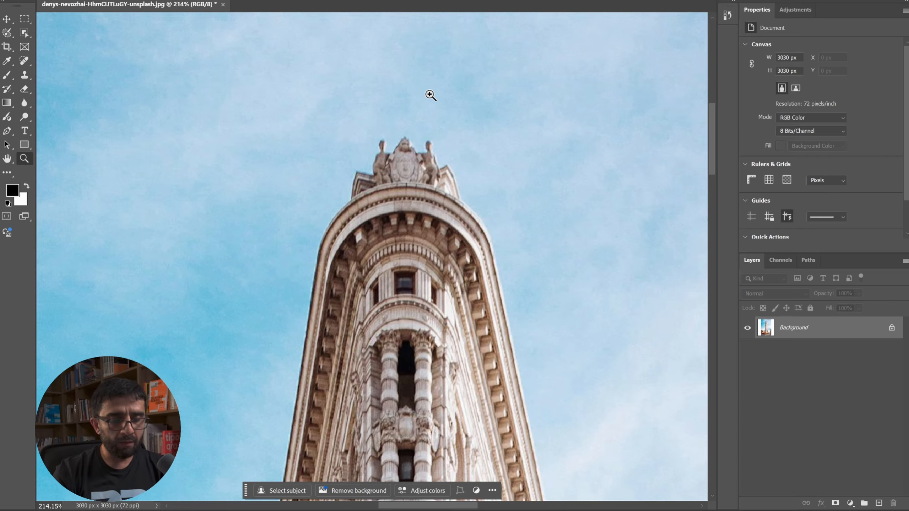
{"action": "key", "text": "ctrl+0"}
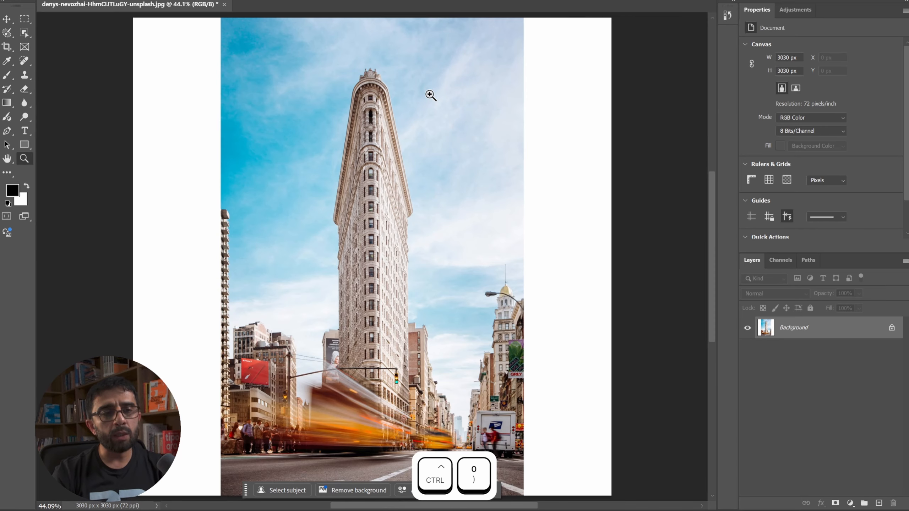
- Magnify the building's upper facade windows to about 334%, and return to the fit-on-screen view
{"action": "left_click_drag", "start_coordinate": [402, 116], "coordinate": [515, 117]}
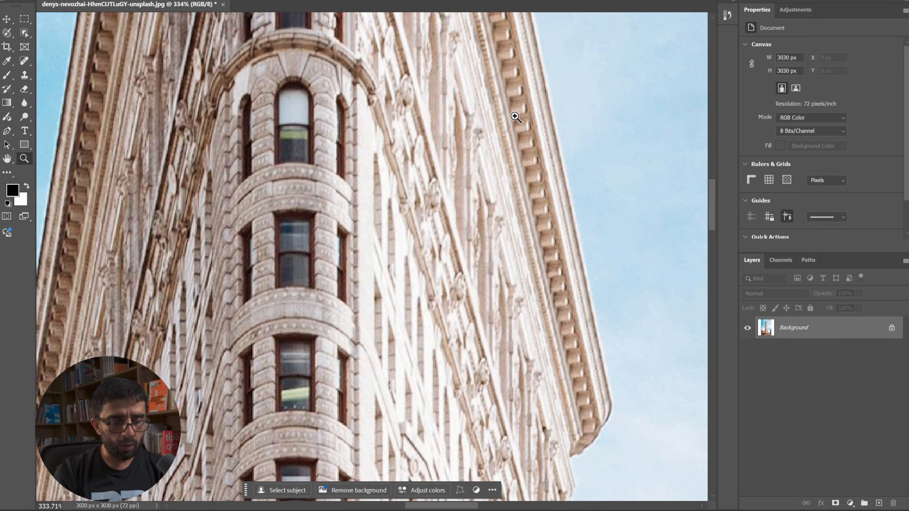
{"action": "key", "text": "ctrl"}
{"action": "key", "text": "ctrl+0"}
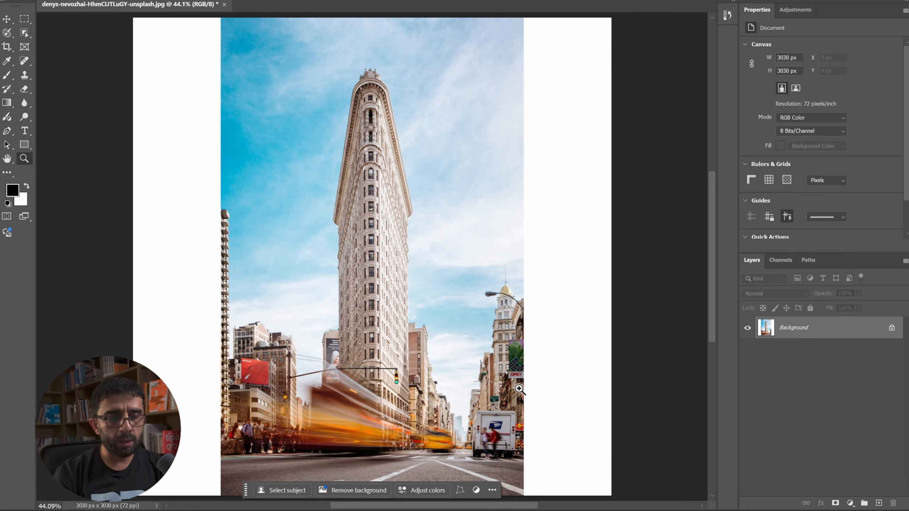
- Shrink the view to about 4.5% and restore the full-canvas fit, repeating the fit after another zoom
{"action": "left_click_drag", "start_coordinate": [433, 280], "coordinate": [361, 269]}
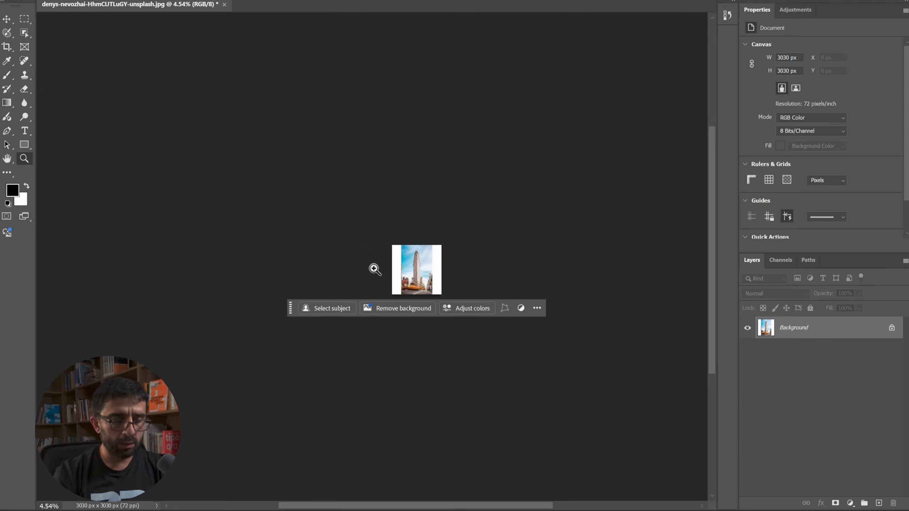
{"action": "key", "text": "ctrl+0"}
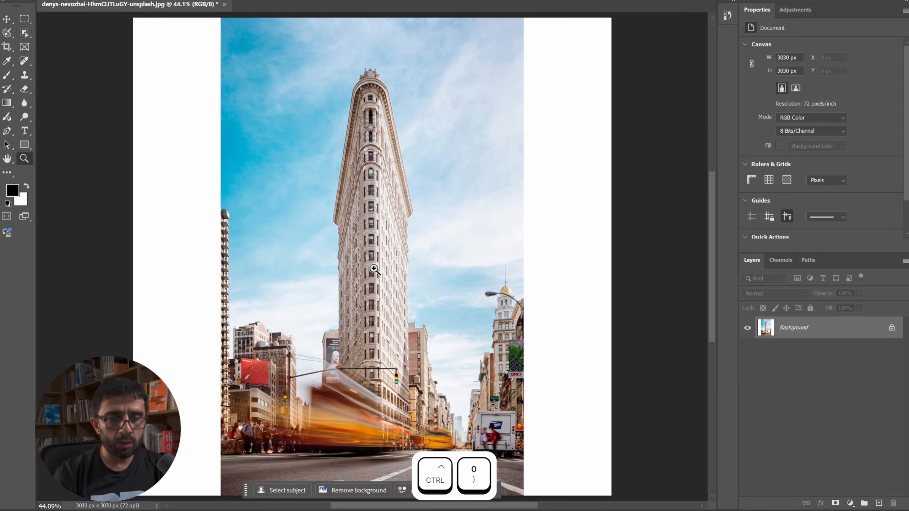
{"action": "left_click_drag", "start_coordinate": [396, 179], "coordinate": [458, 155]}
{"action": "key", "text": "ctrl+0"}
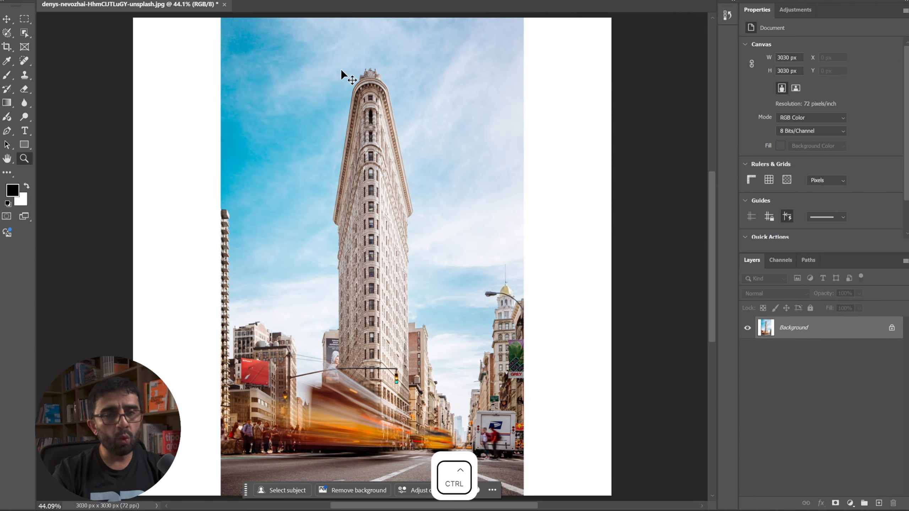
- Show the photo at 100%, pan across the building and the street below, and fit the whole canvas in view
{"action": "key", "text": "ctrl+1"}
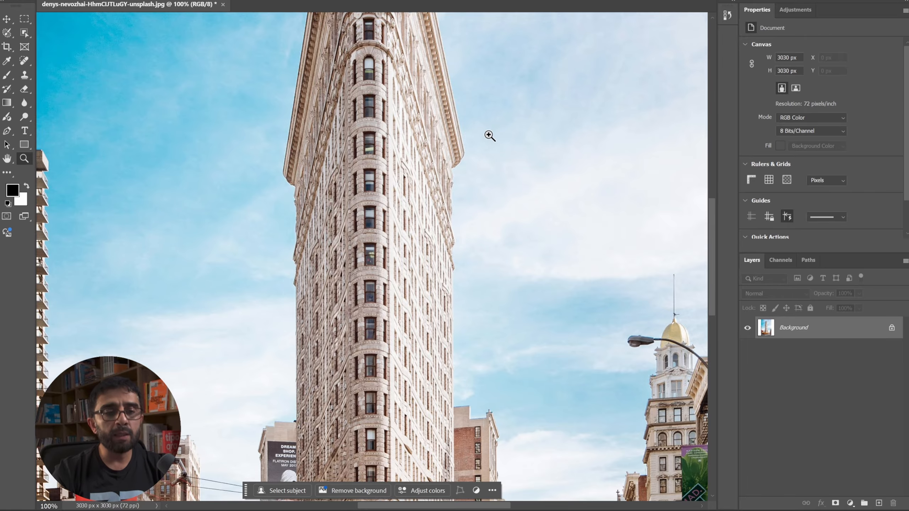
{"action": "left_click_drag", "start_coordinate": [446, 97], "coordinate": [371, 164]}
{"action": "left_click_drag", "start_coordinate": [276, 286], "coordinate": [341, 97]}
{"action": "left_click_drag", "start_coordinate": [498, 197], "coordinate": [349, 151]}
{"action": "left_click_drag", "start_coordinate": [412, 130], "coordinate": [416, 233]}
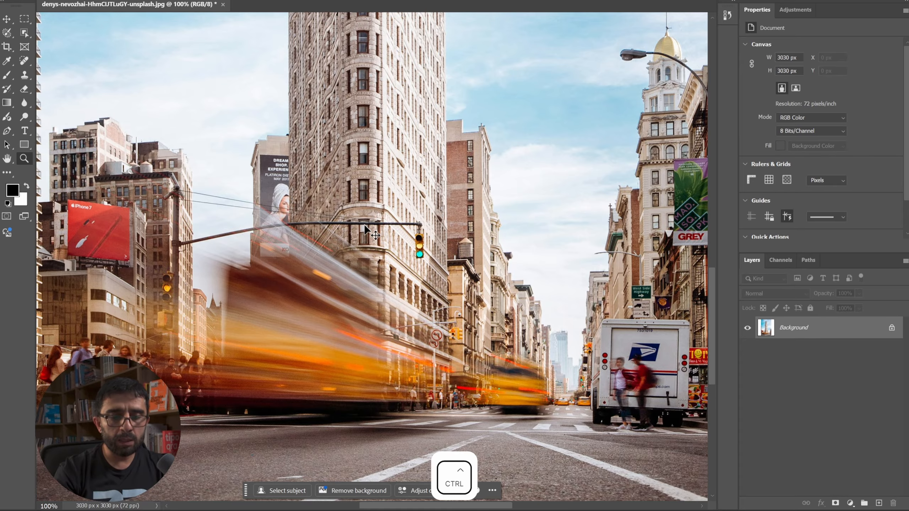
{"action": "key", "text": "ctrl+0"}
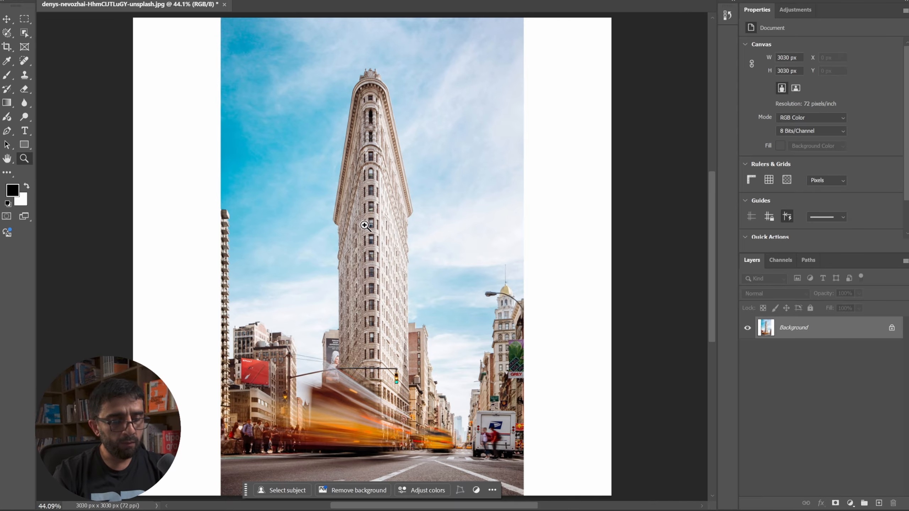
- Show the photo at 100% once more, and zoom out gradually to about 40%
{"action": "key", "text": "ctrl+1"}
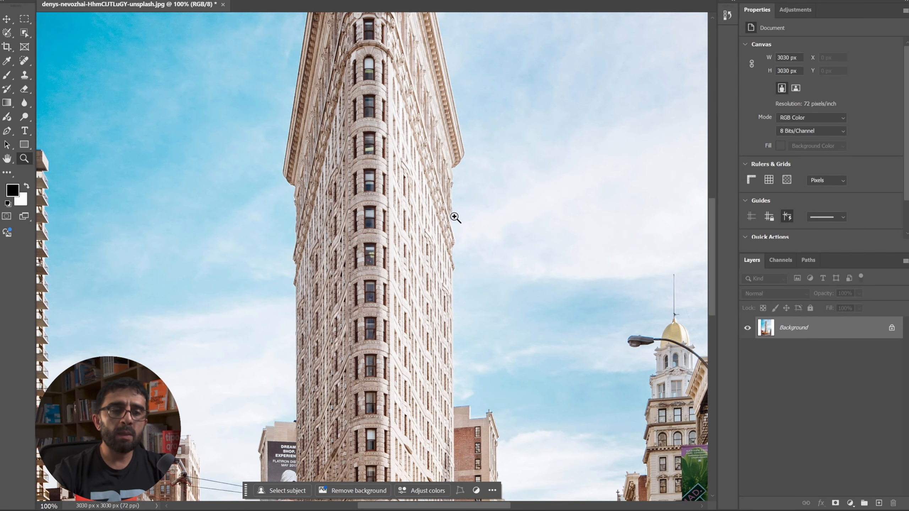
{"action": "left_click_drag", "start_coordinate": [452, 217], "coordinate": [431, 213]}
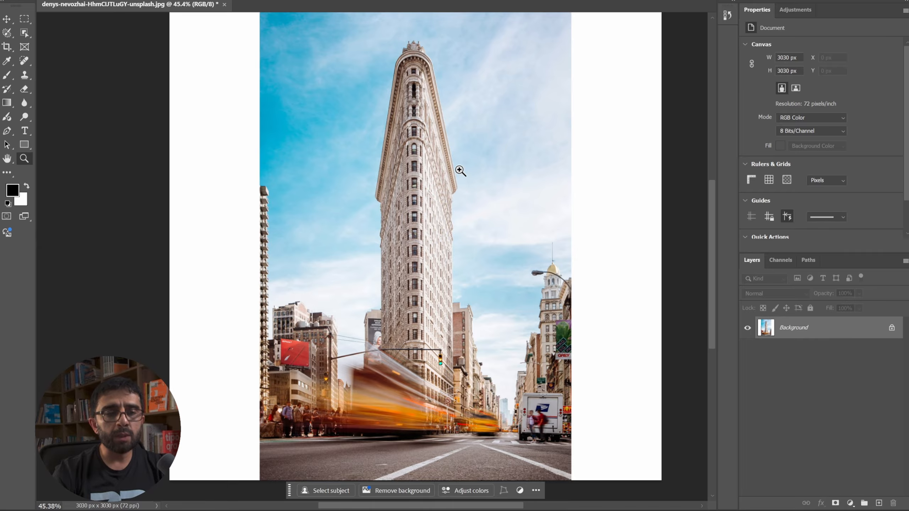
{"action": "left_click_drag", "start_coordinate": [458, 173], "coordinate": [447, 179]}
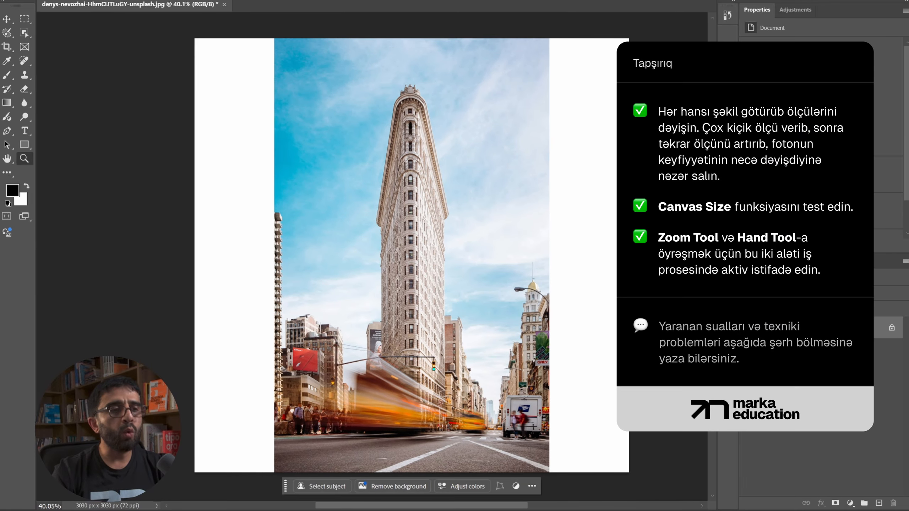
{"action": "key", "text": "alt+i"}
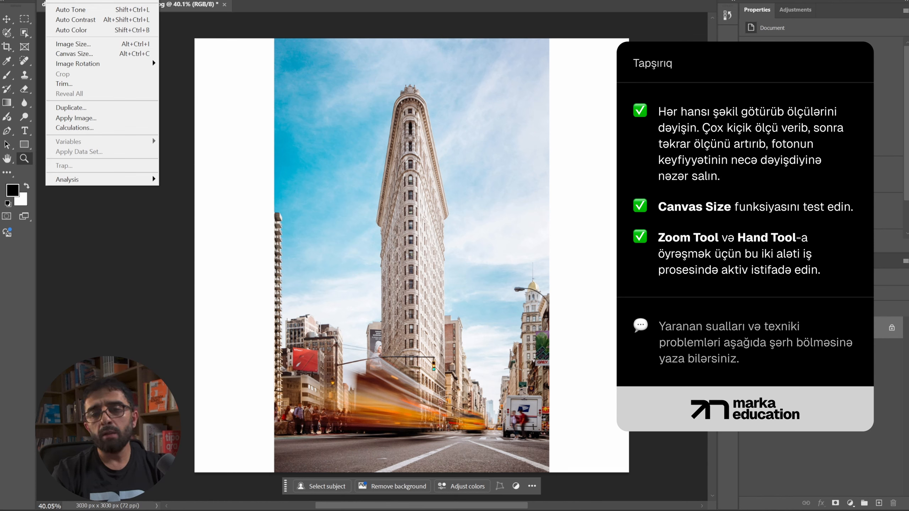
{"action": "key", "text": "Escape"}
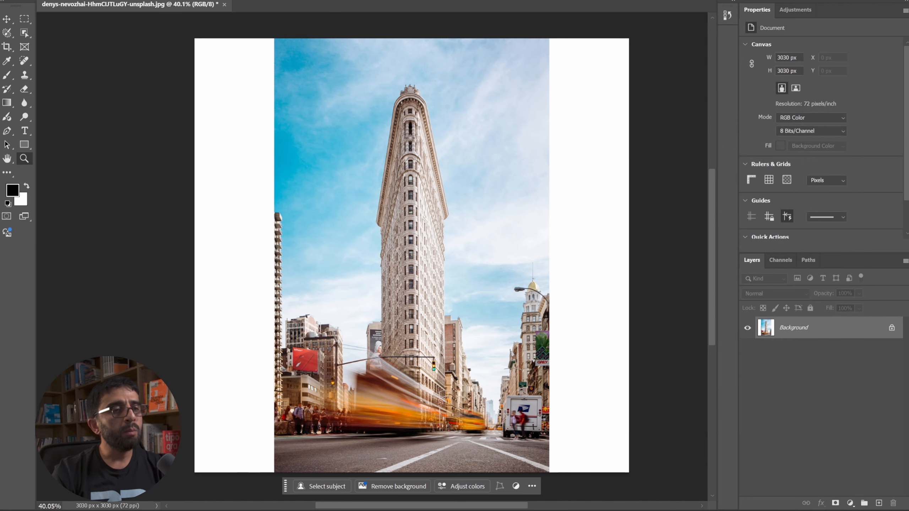
{"action": "left_click", "coordinate": [72, 1]}
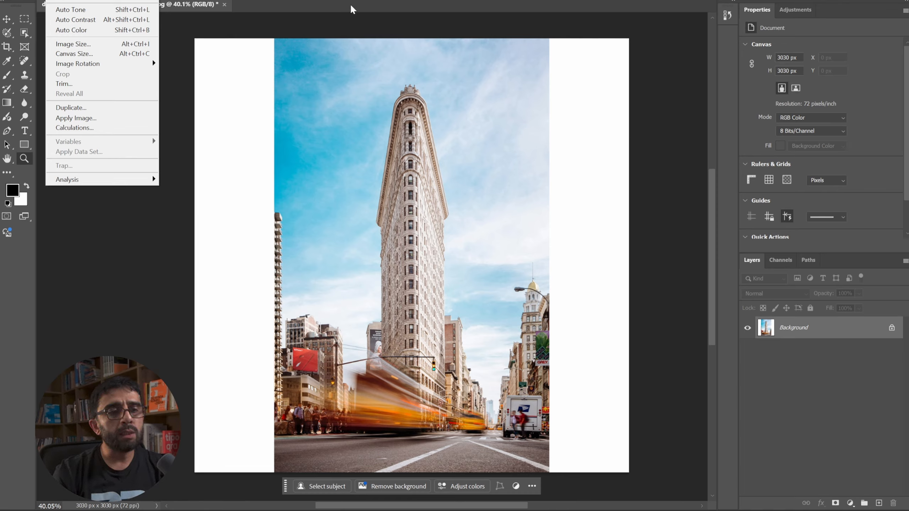
{"action": "left_click", "coordinate": [391, 4]}
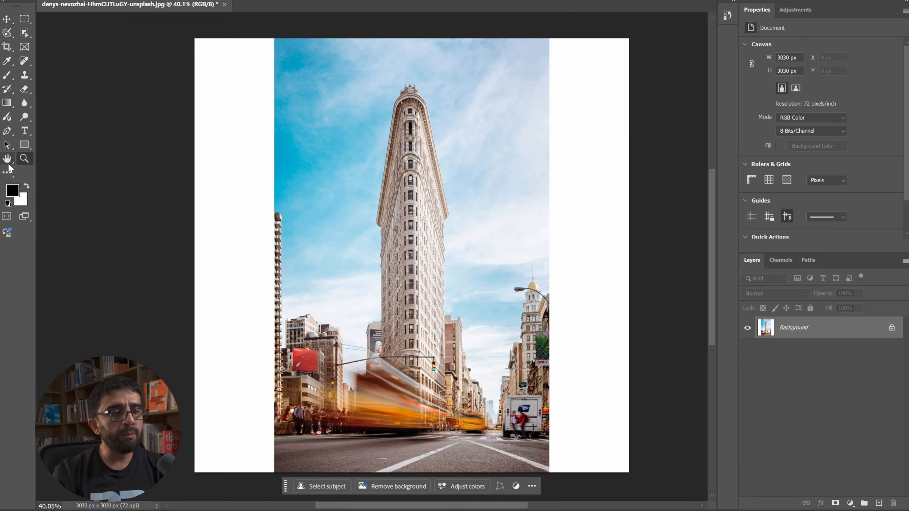